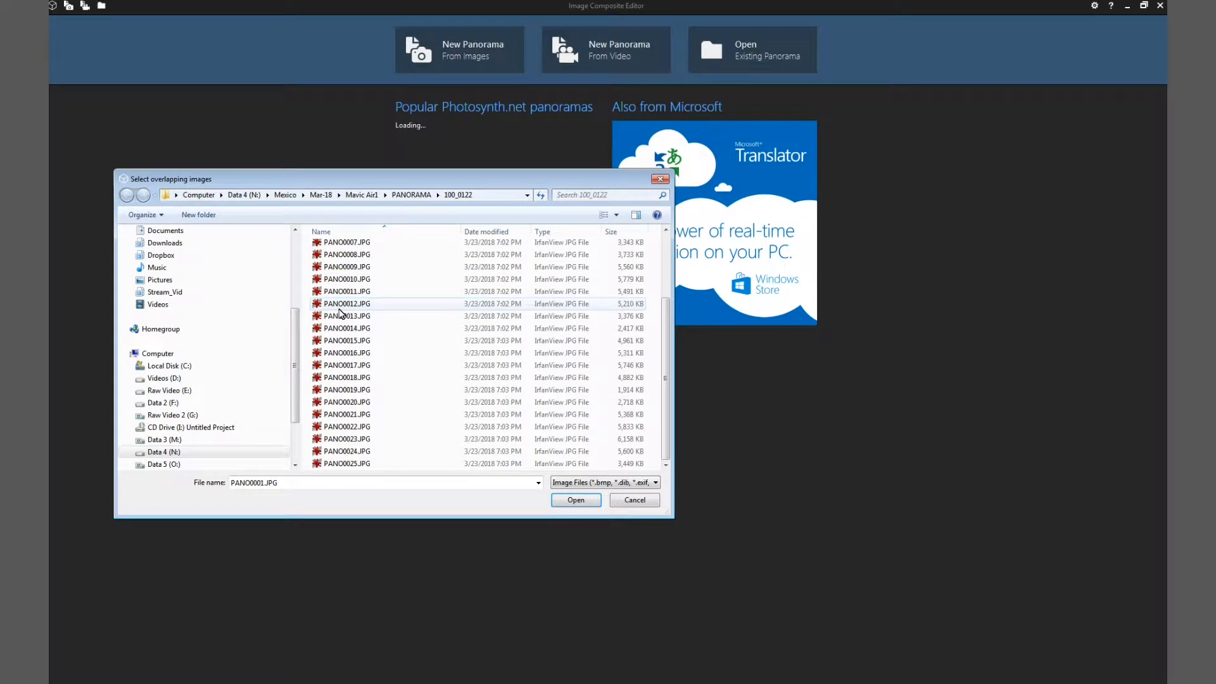
# Step: Import images PANO0001 through PANO0025 as a new panorama and proceed to the Stitch stage
pyautogui.keyDown('shift'); pyautogui.click(337, 465); pyautogui.keyUp('shift')
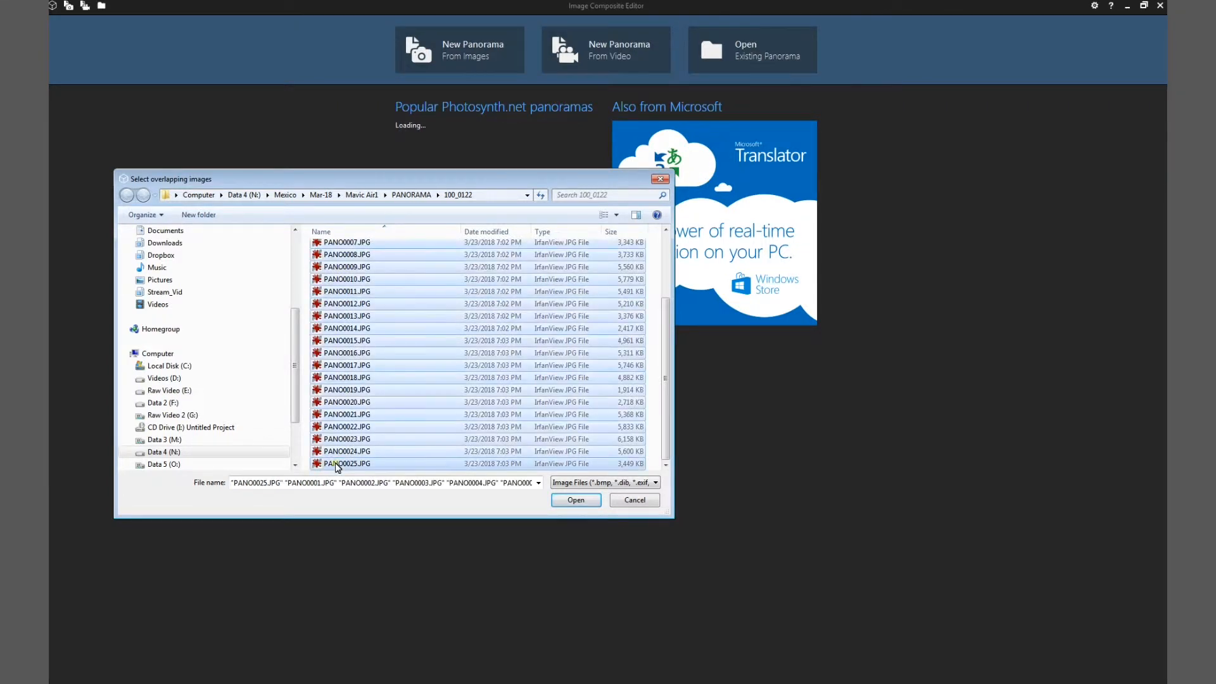
pyautogui.click(581, 502)
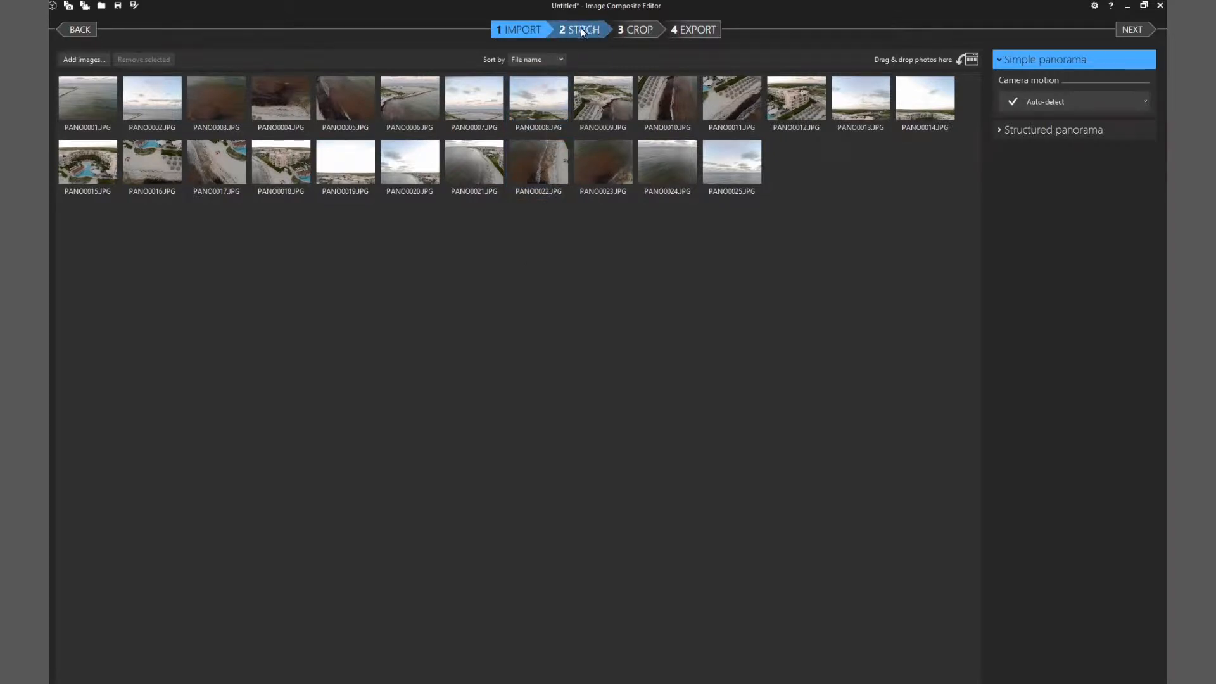
pyautogui.click(581, 30)
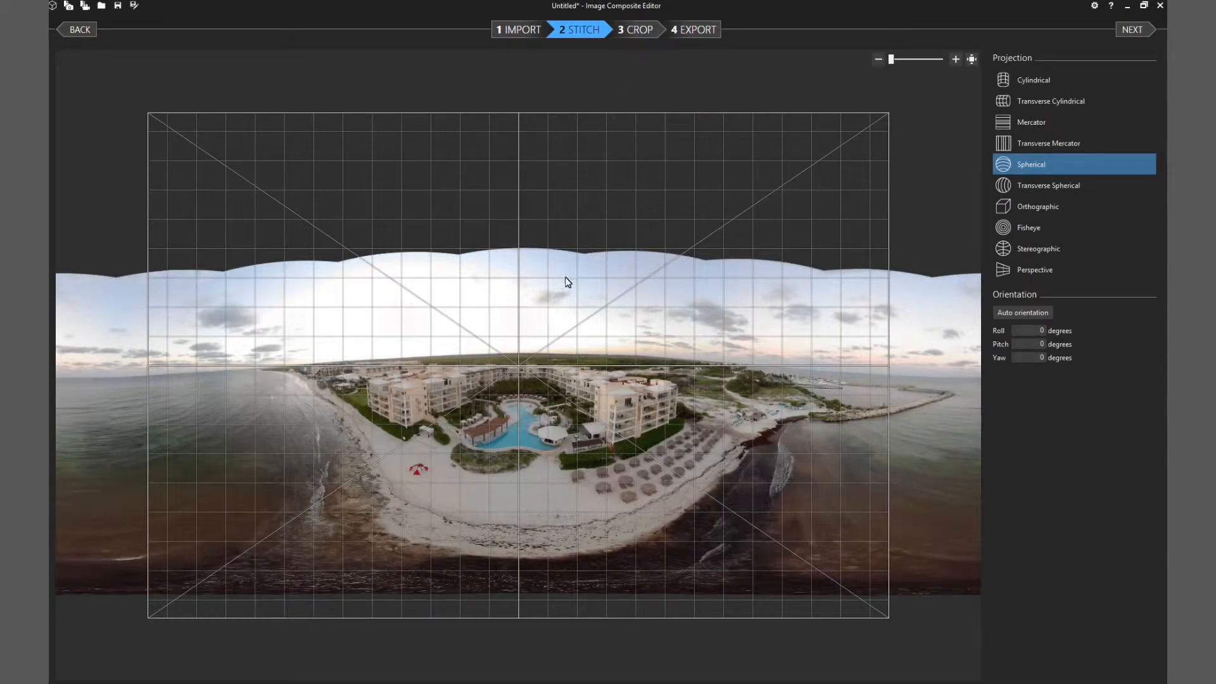
# Step: Tilt the spherical panorama to a pitch of about 4.557 degrees and proceed to the Crop stage
pyautogui.moveTo(567, 281); pyautogui.dragTo(568, 294)
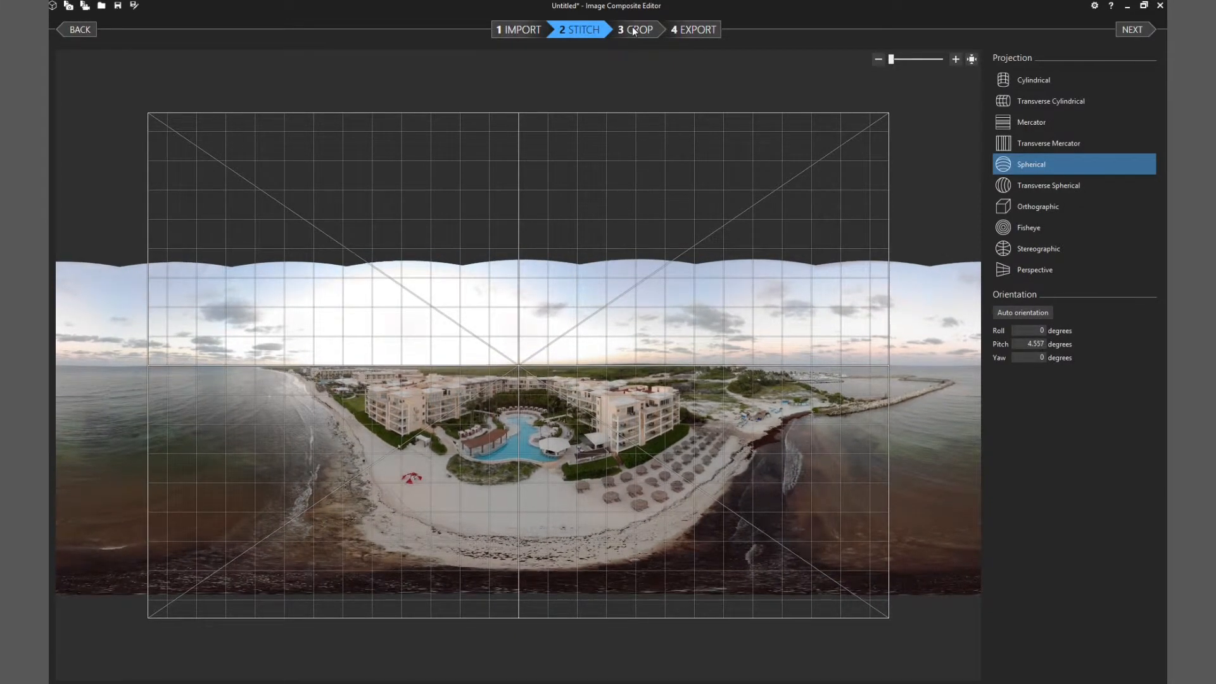
pyautogui.click(637, 29)
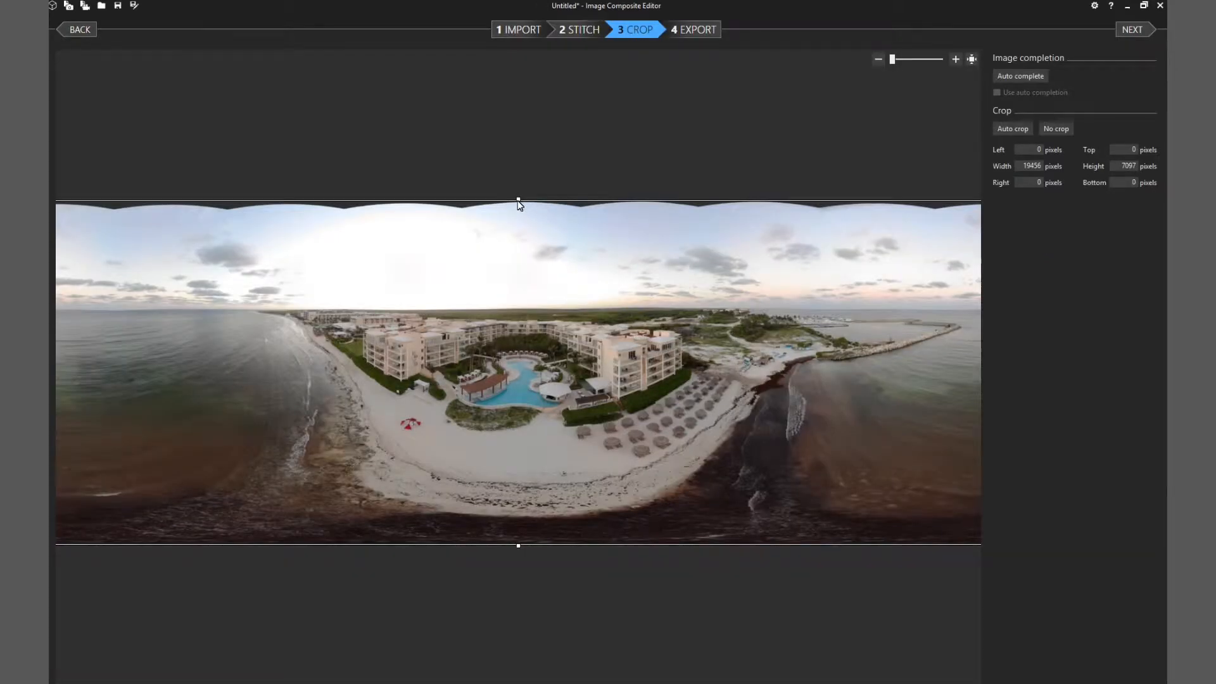
# Step: Crop about 207 pixels off the panorama's jagged top edge and proceed to the Export stage
pyautogui.moveTo(519, 203); pyautogui.dragTo(519, 210)
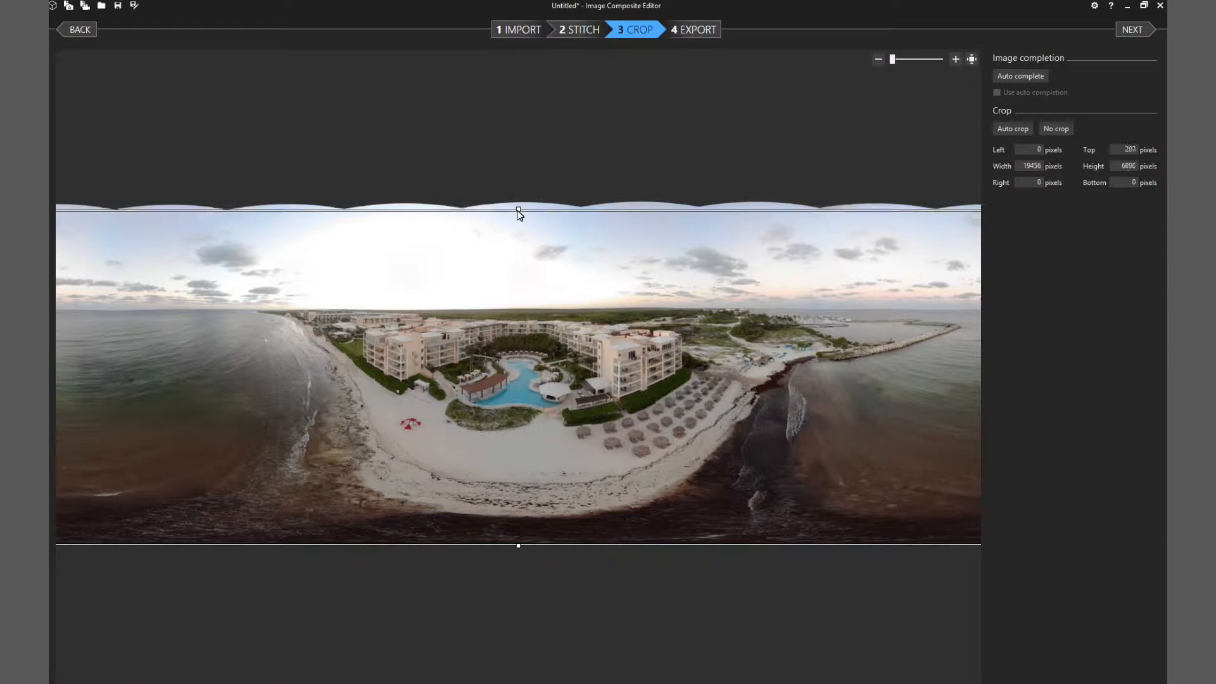
pyautogui.click(696, 30)
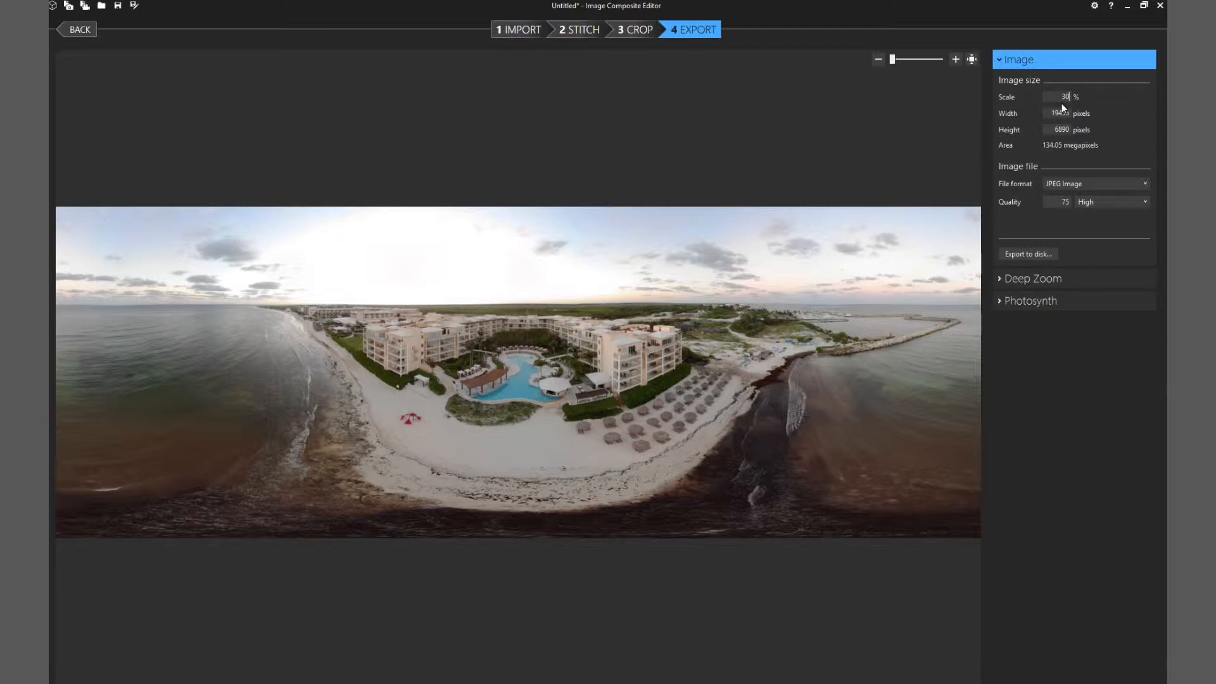
# Step: Export the panorama at 30% scale as a JPEG named PANO0001_stitch.jpg
pyautogui.click(1037, 256)
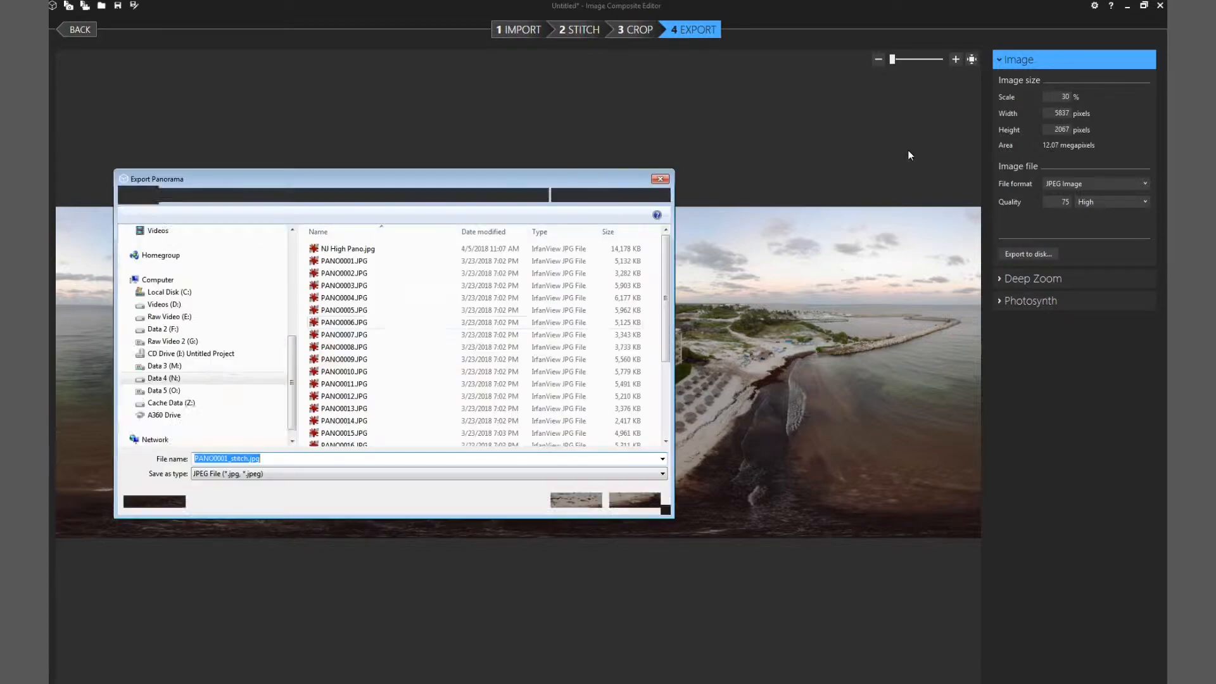
pyautogui.click(574, 500)
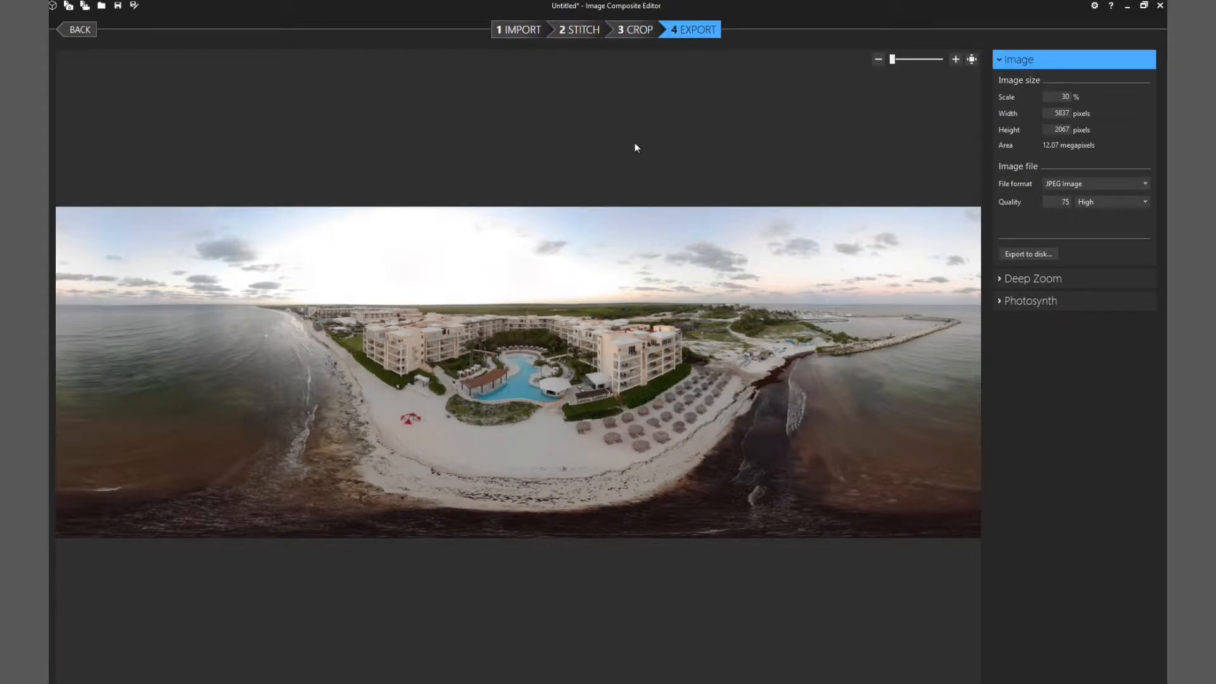
# Step: Open PANO0001_stitch.jpg in Photoshop
pyautogui.press('super')
pyautogui.click(109, 502)
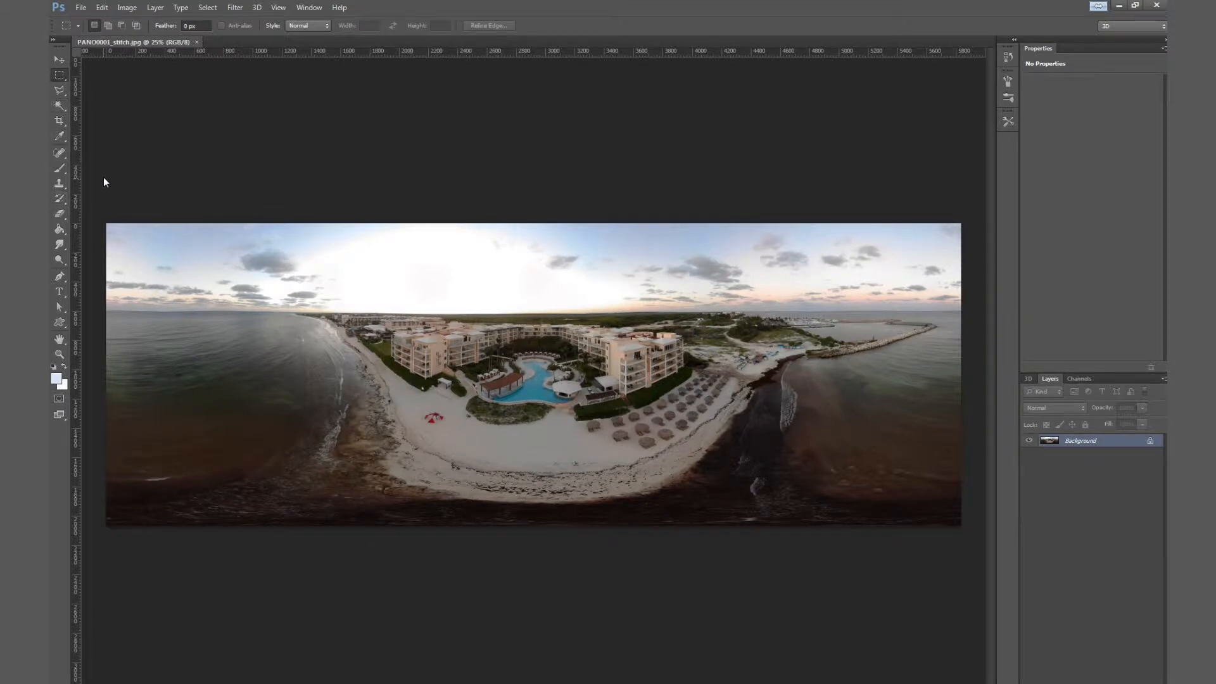
# Step: Sample the pale sky colour near the top edge as the foreground colour with the Eyedropper
pyautogui.click(64, 134)
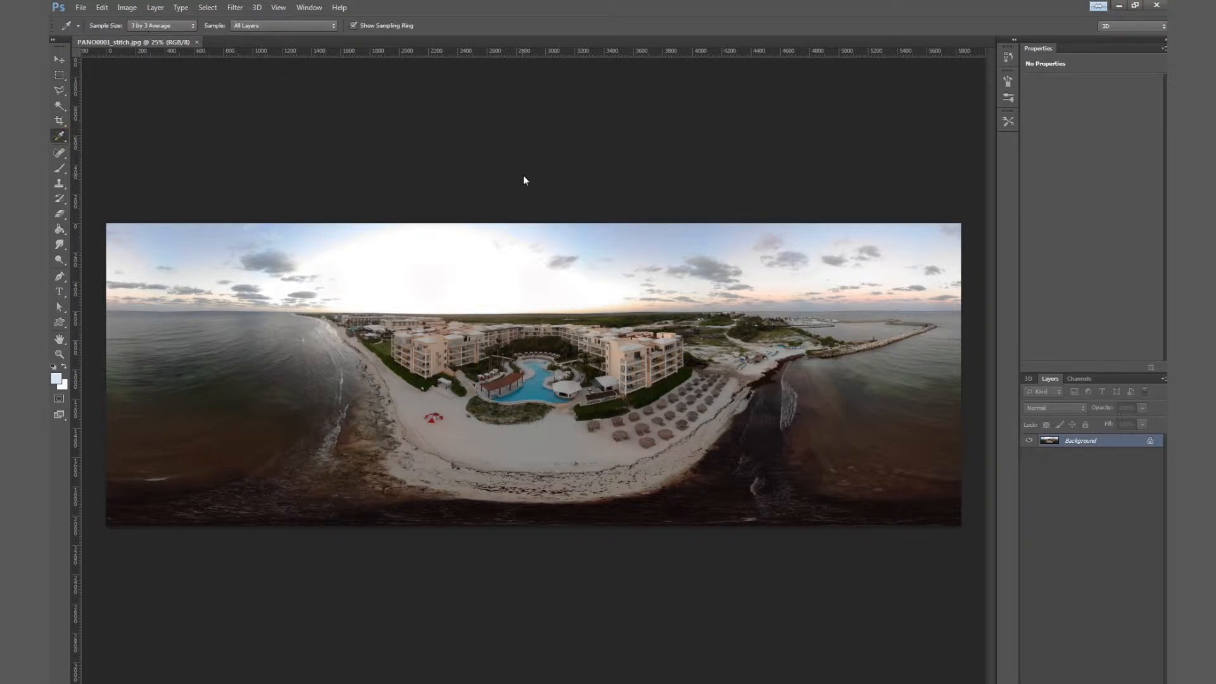
pyautogui.click(547, 226)
# Step: Resize the image to an even width of 5838 pixels without constraining proportions
pyautogui.click(129, 8)
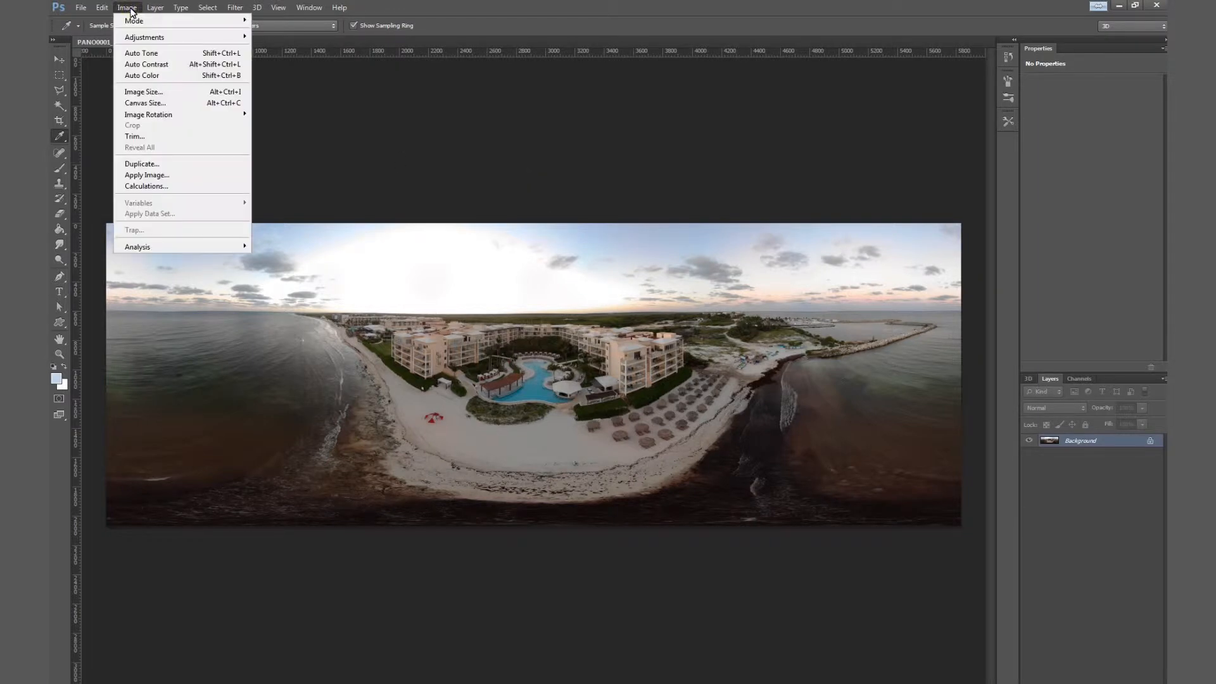
pyautogui.click(168, 92)
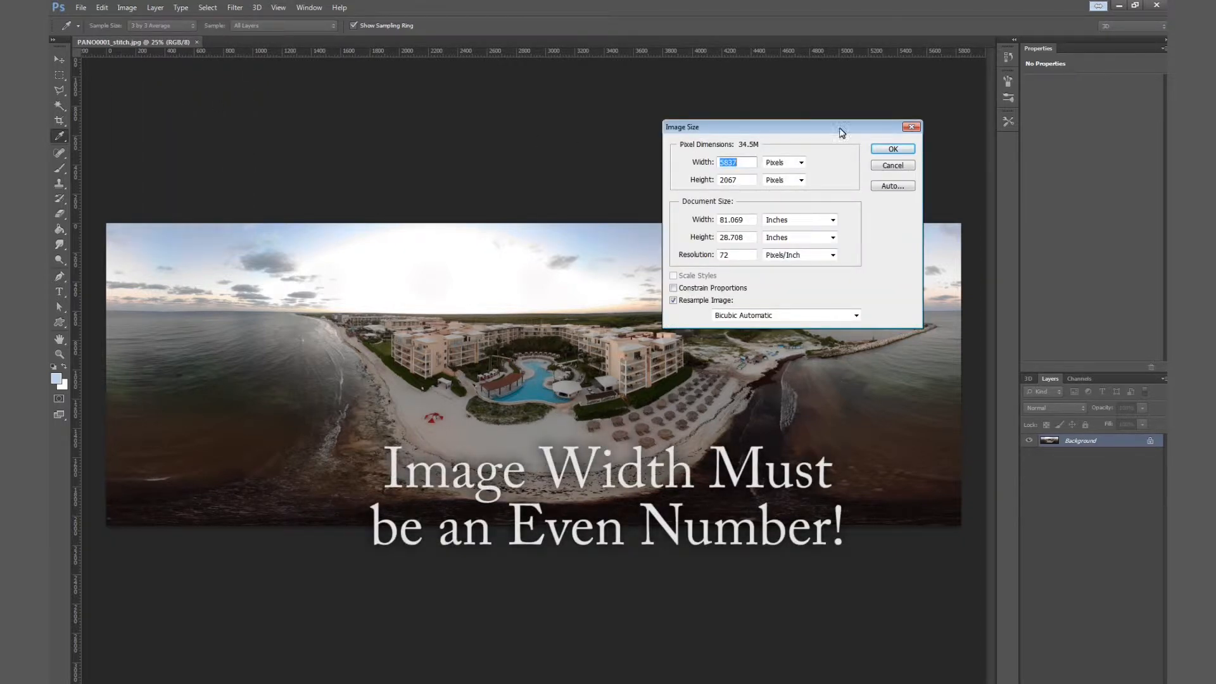
pyautogui.moveTo(833, 131); pyautogui.dragTo(530, 167)
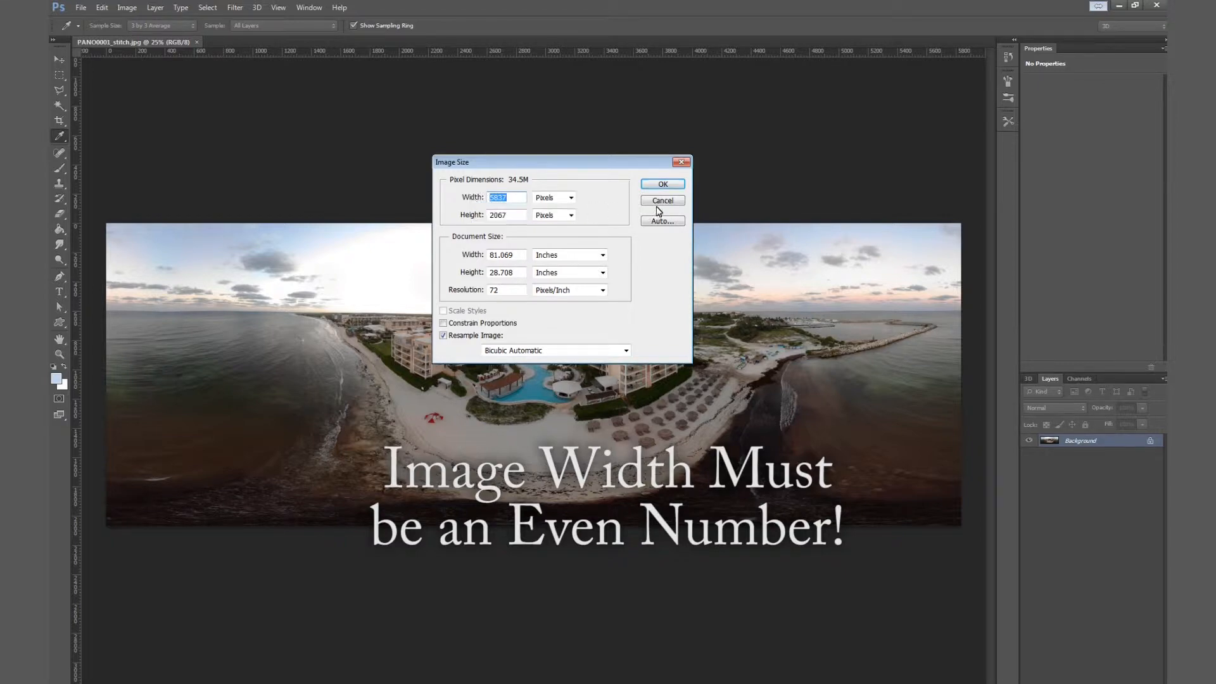
pyautogui.moveTo(510, 198); pyautogui.dragTo(503, 198)
pyautogui.write('8')
pyautogui.click(661, 186)
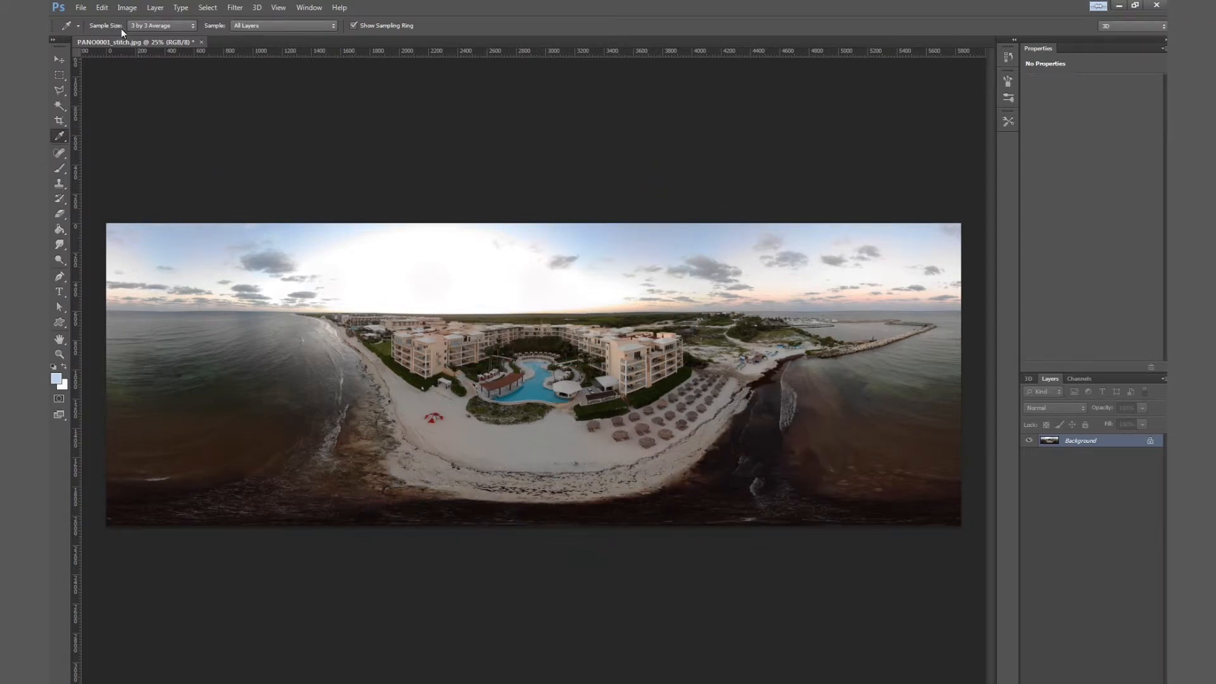
# Step: Extend the canvas upward to a height of 2919 pixels, anchored at the bottom centre
pyautogui.click(125, 8)
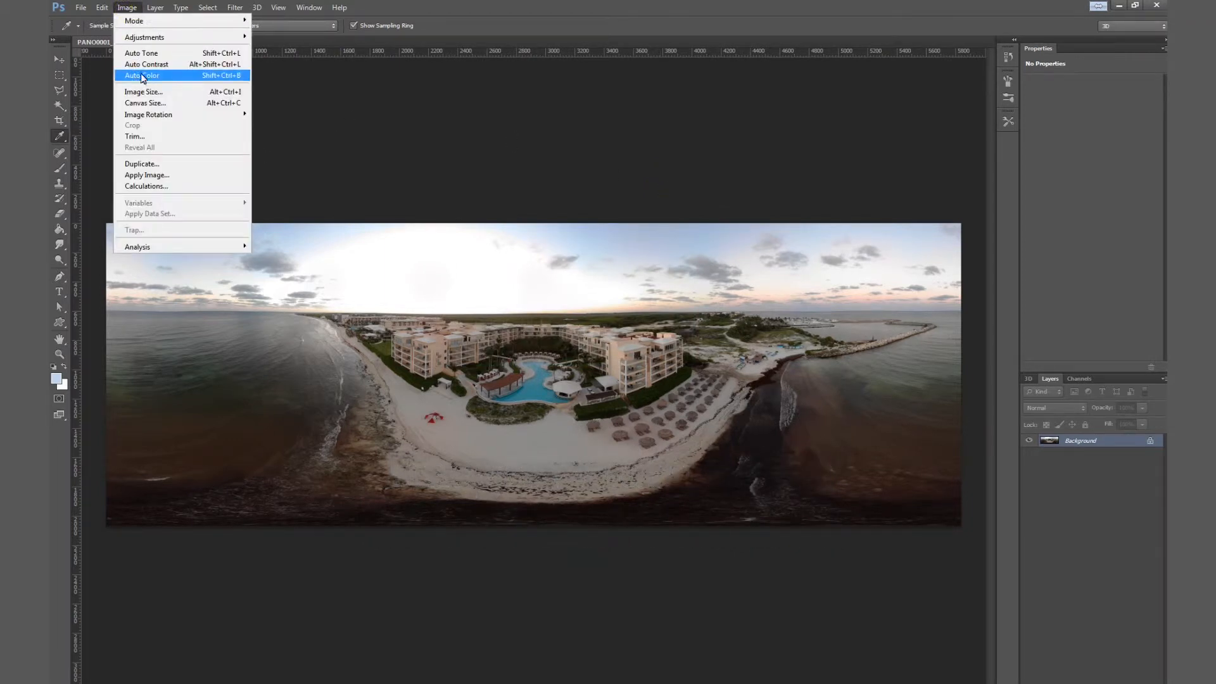
pyautogui.click(150, 102)
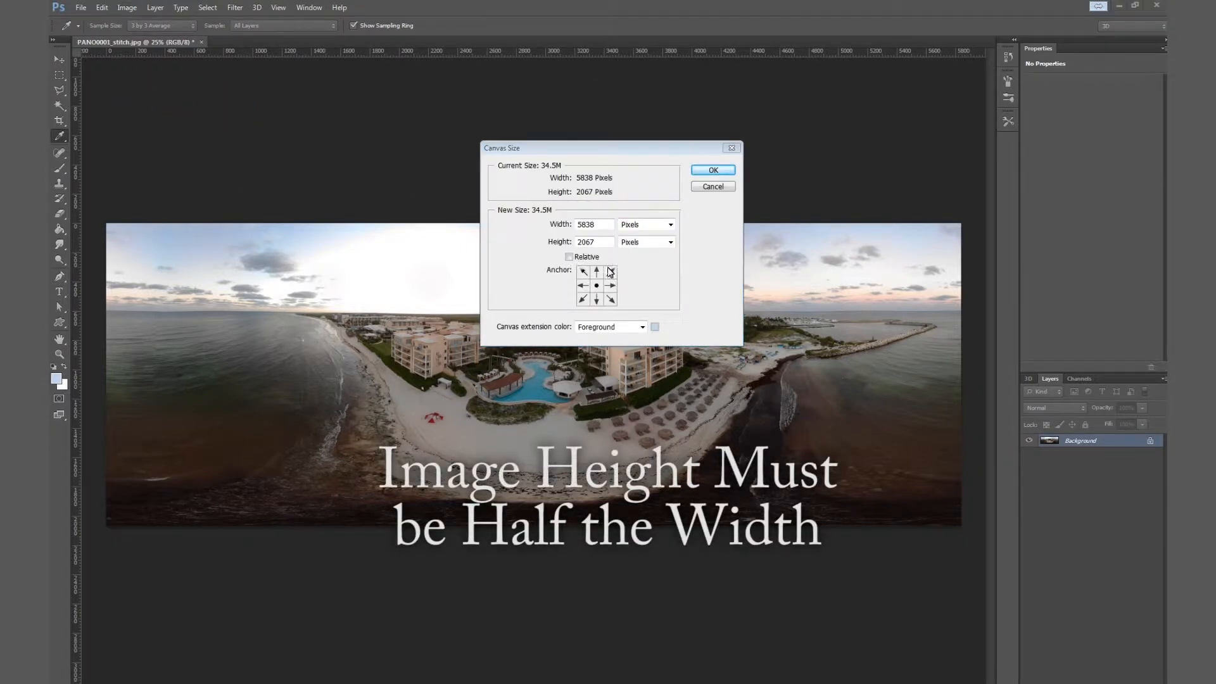
pyautogui.click(598, 302)
pyautogui.click(597, 299)
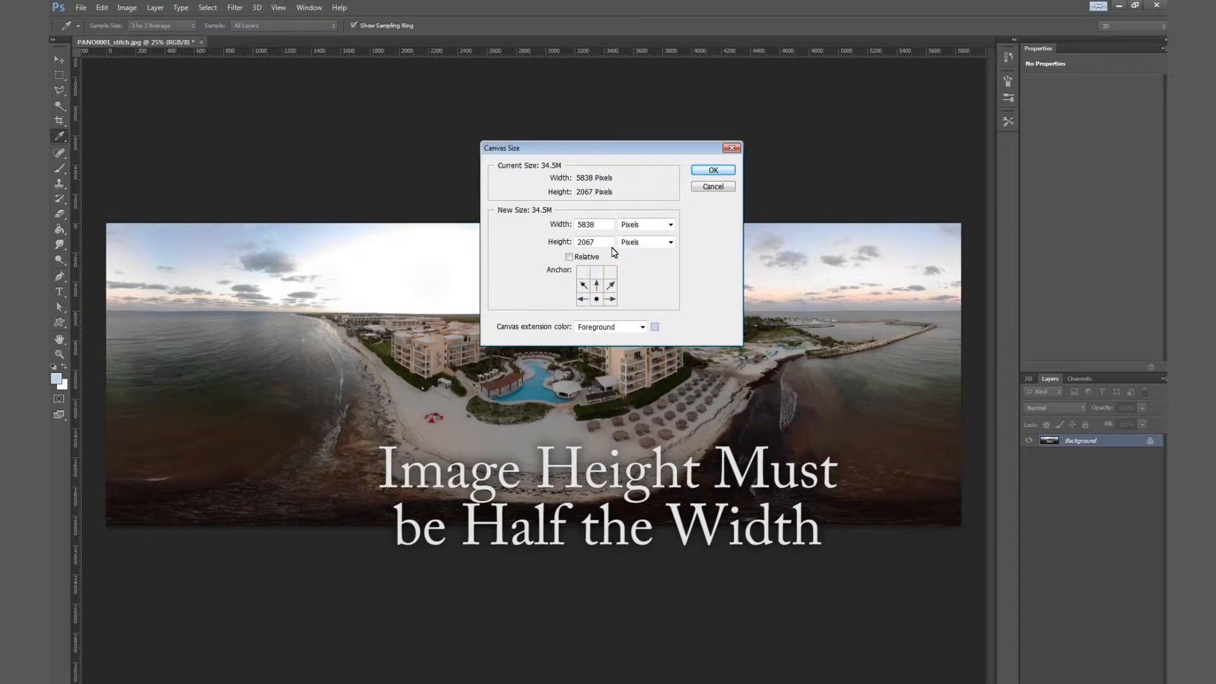
pyautogui.doubleClick(584, 242)
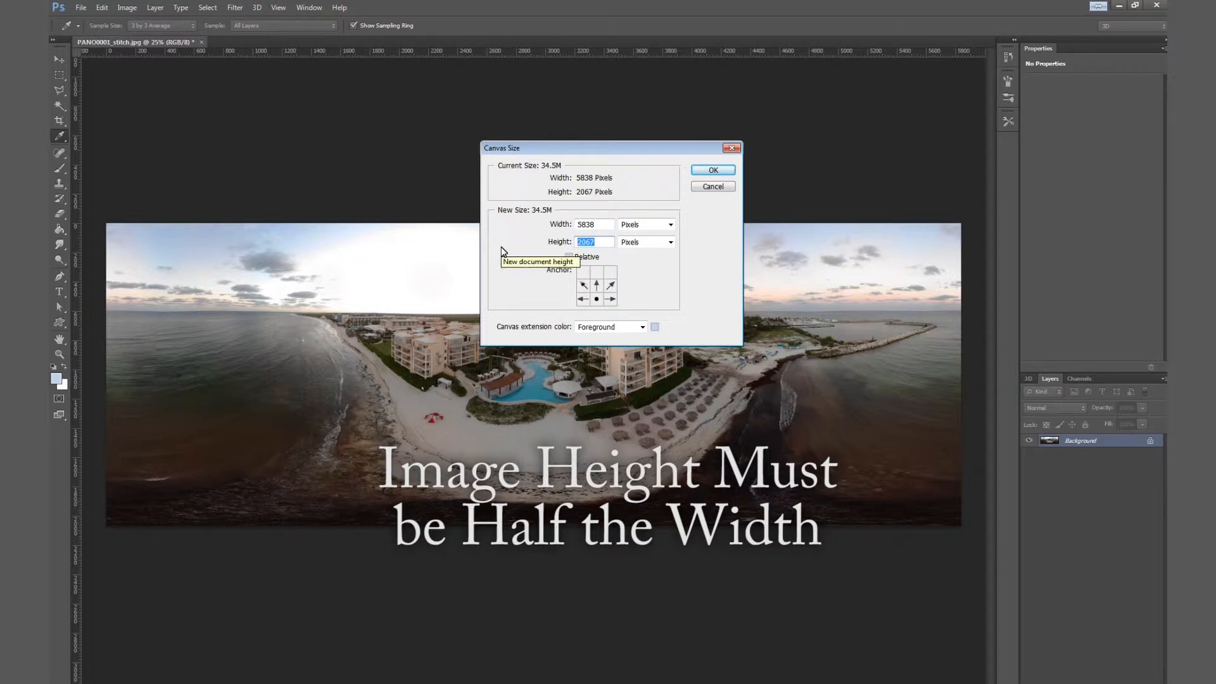
pyautogui.write('29')
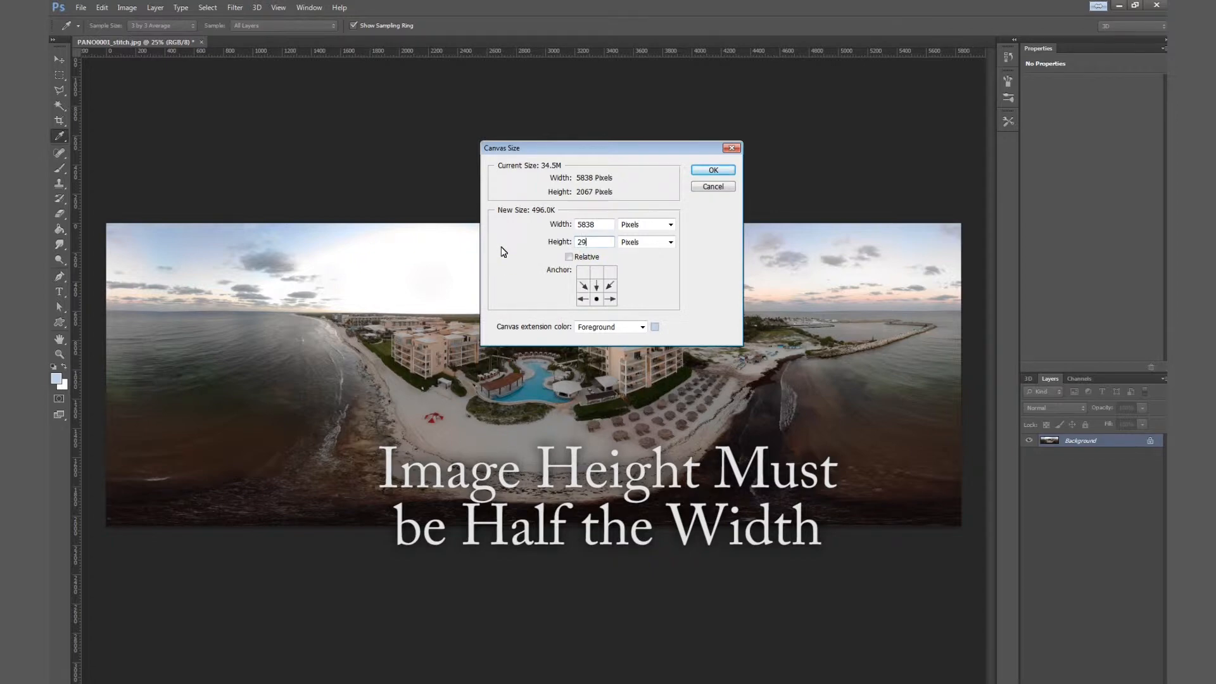
pyautogui.write('19')
pyautogui.click(714, 171)
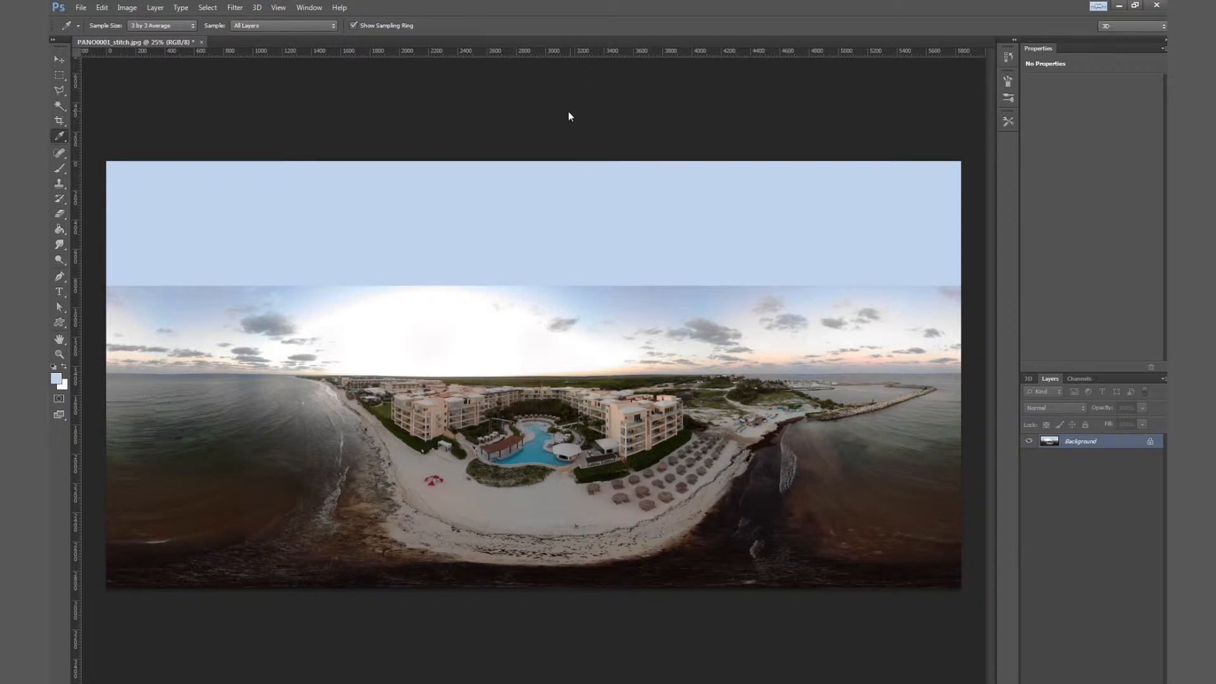
# Step: Select a full-width band across the added sky and the seam, apply a Gaussian Blur, and deselect
pyautogui.click(60, 75)
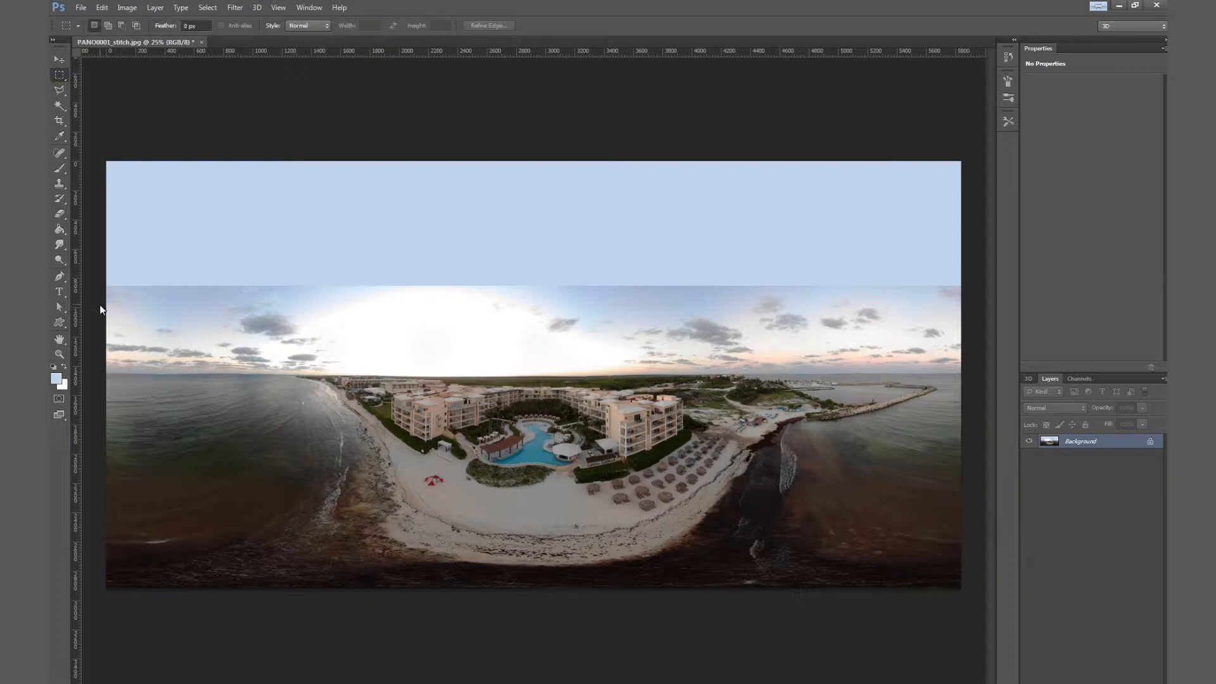
pyautogui.moveTo(100, 305); pyautogui.dragTo(964, 197)
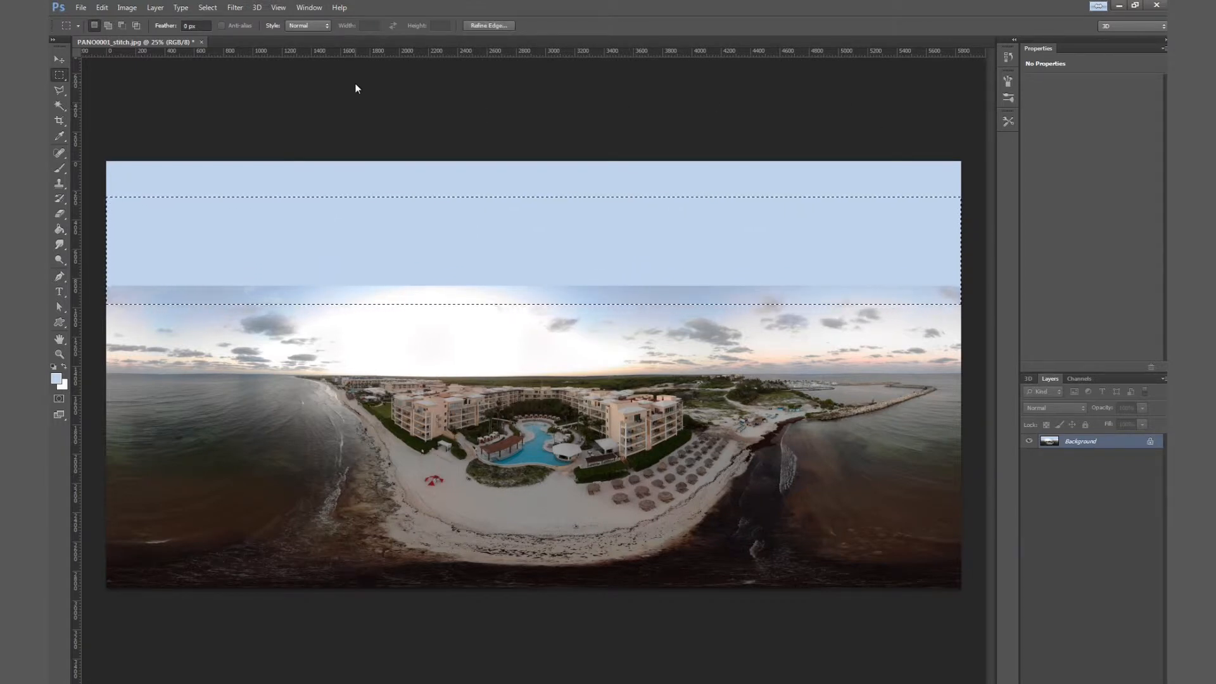
pyautogui.click(235, 8)
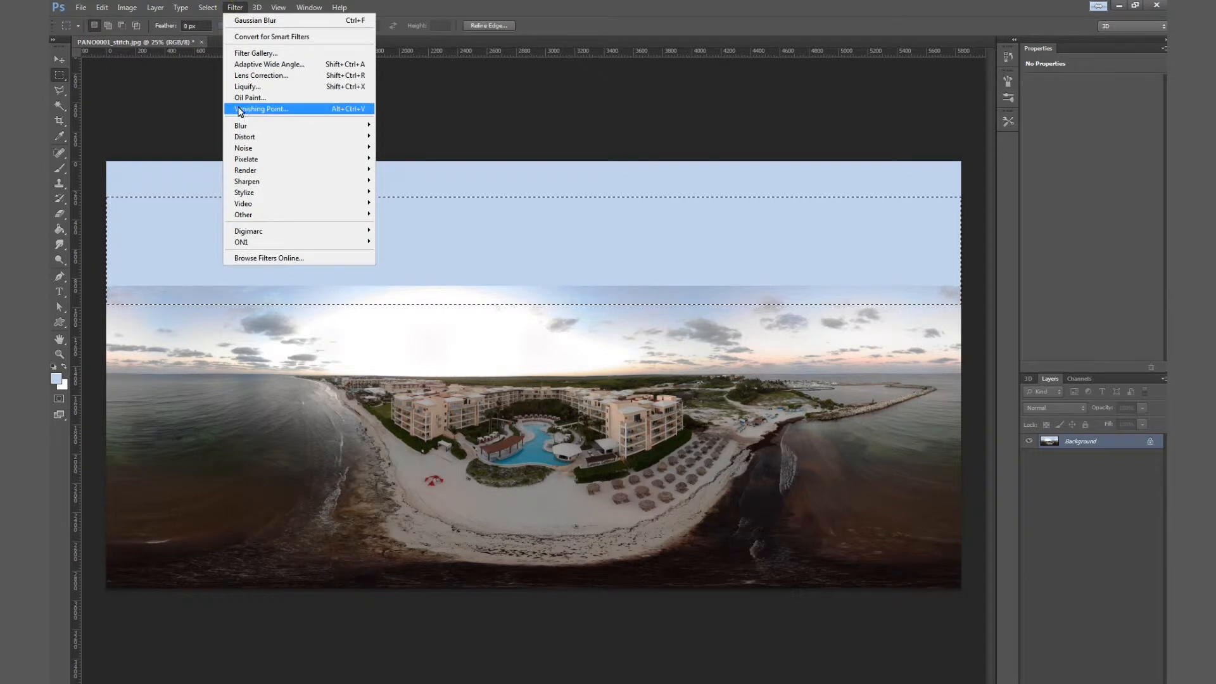
pyautogui.moveTo(244, 131)
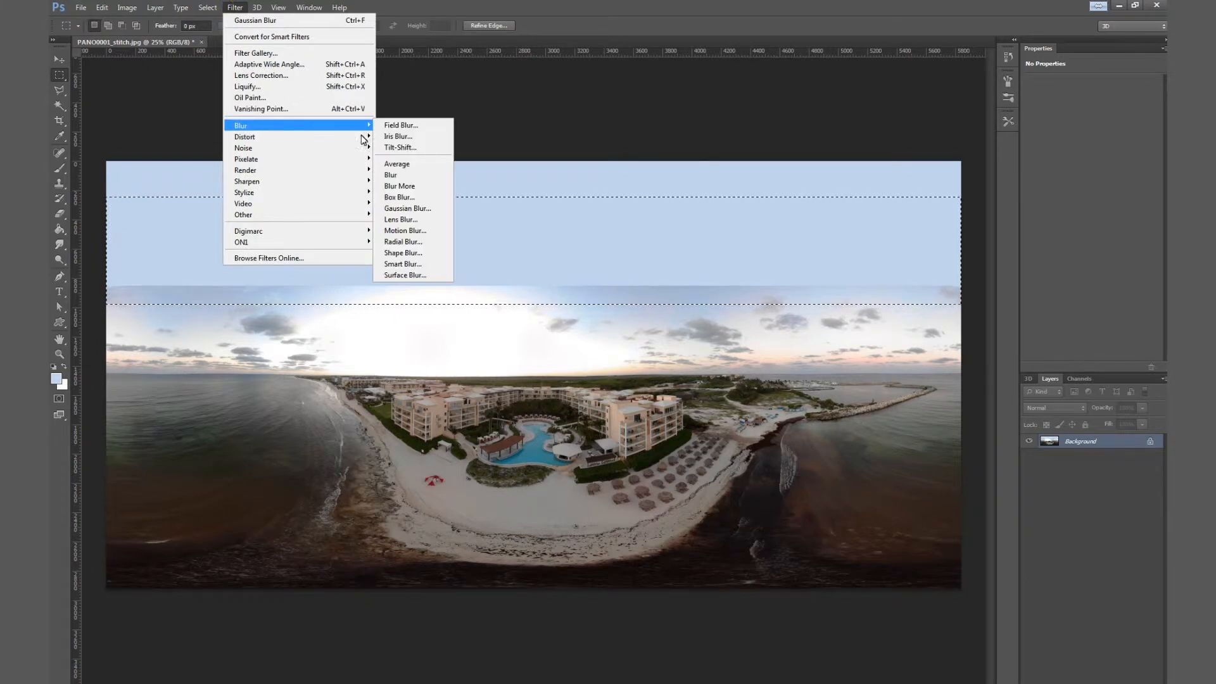
pyautogui.click(418, 208)
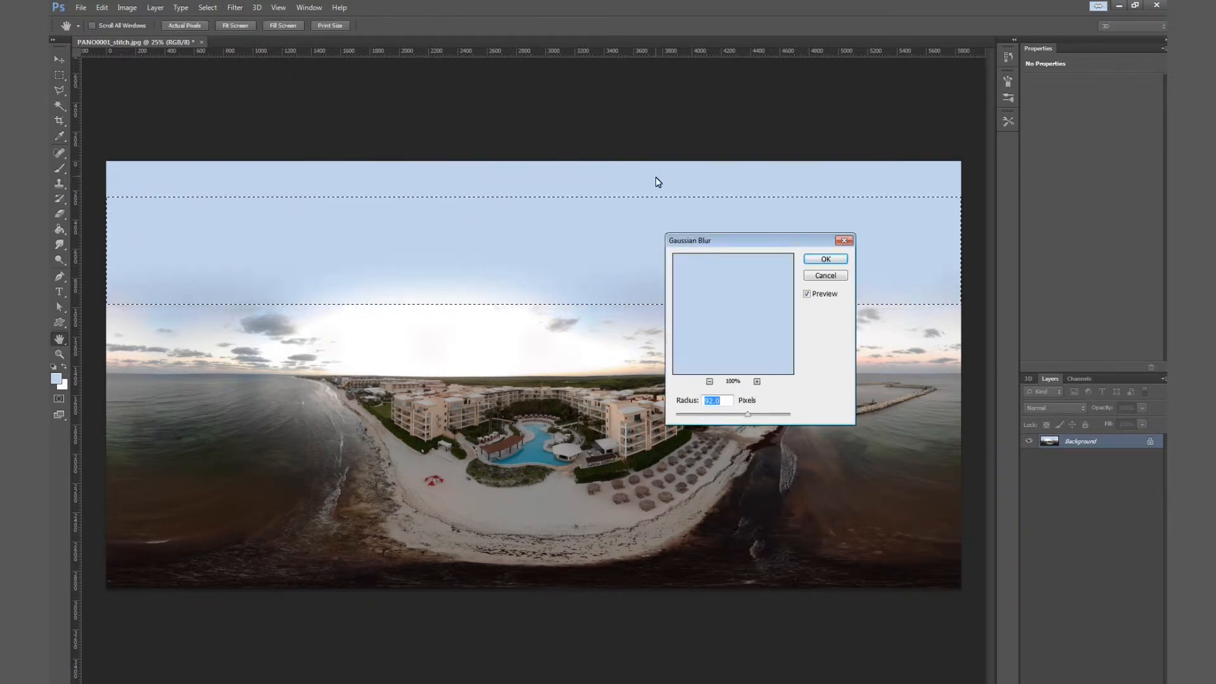
pyautogui.moveTo(760, 248); pyautogui.dragTo(621, 380)
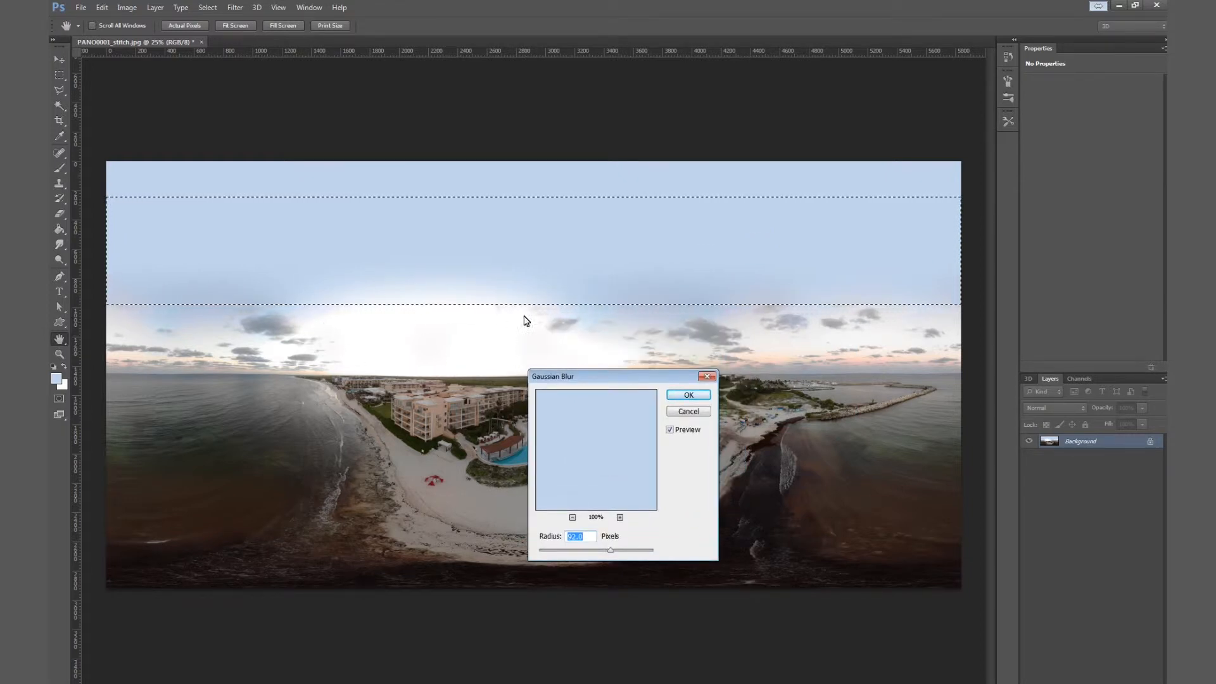
pyautogui.click(688, 395)
pyautogui.hotkey('ctrl', 'd')
pyautogui.press('m')
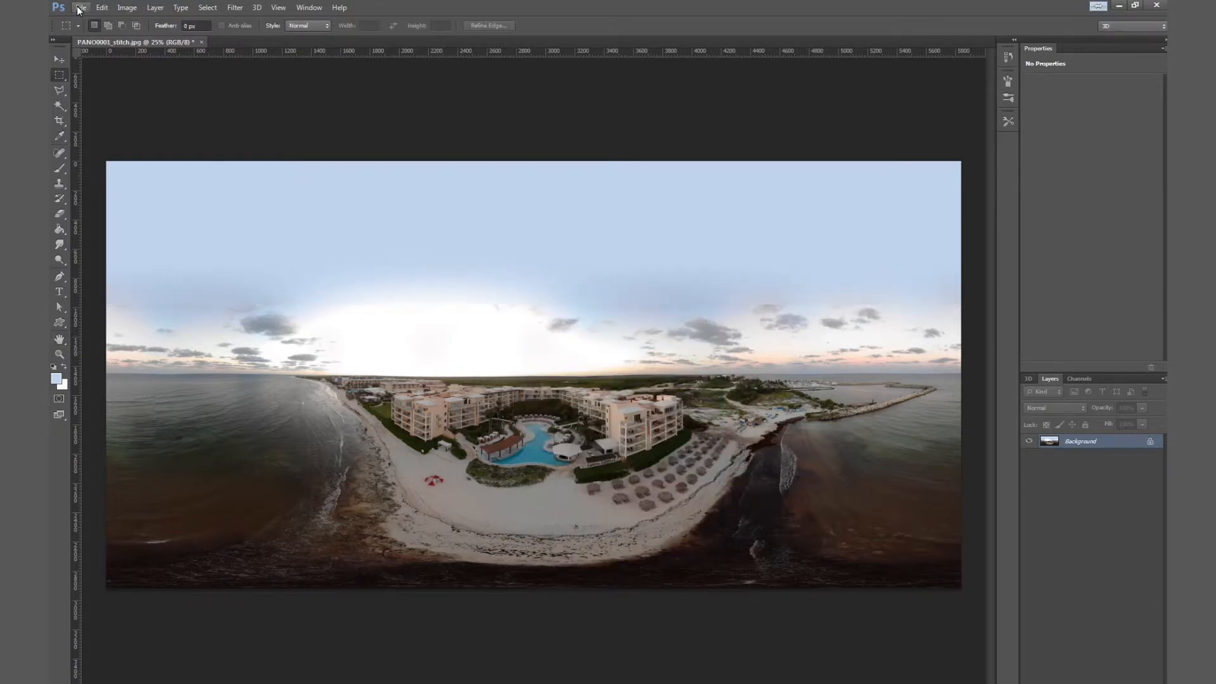
# Step: Save the edited panorama as a JPEG
pyautogui.click(78, 7)
pyautogui.click(90, 137)
pyautogui.click(1024, 142)
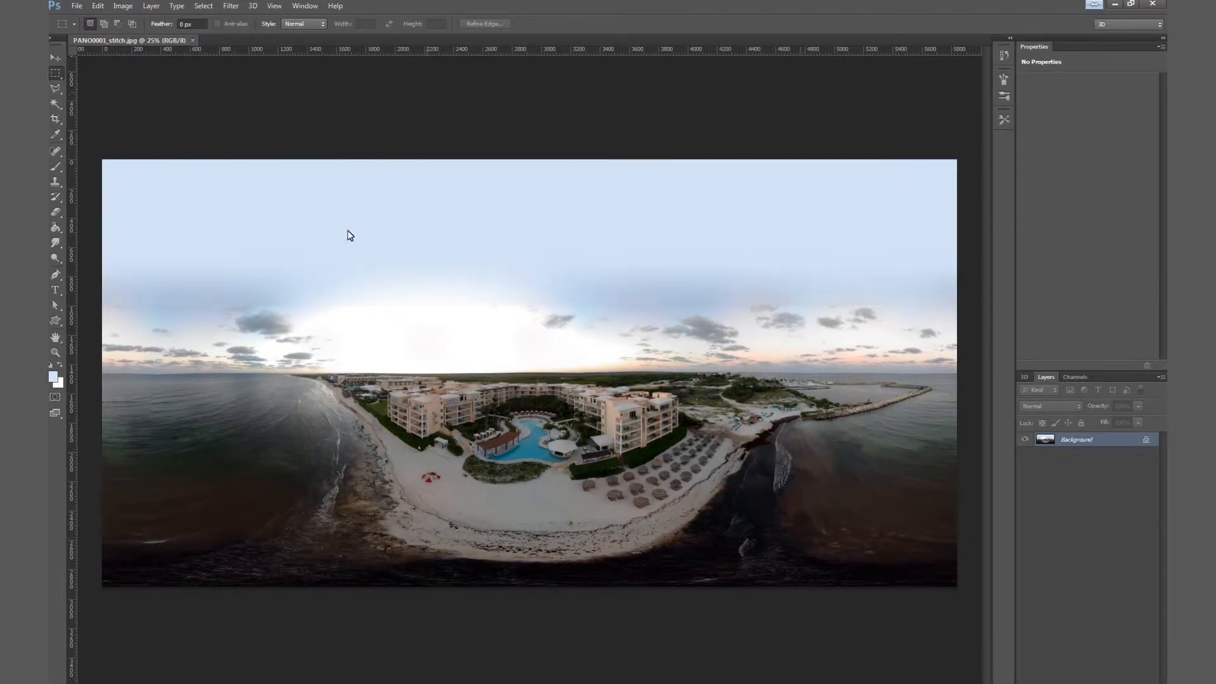
# Step: Switch to ExifToolGUI and select the stitched panorama file PANO0001_stitch.jpg in the file list
pyautogui.moveTo(387, 683)
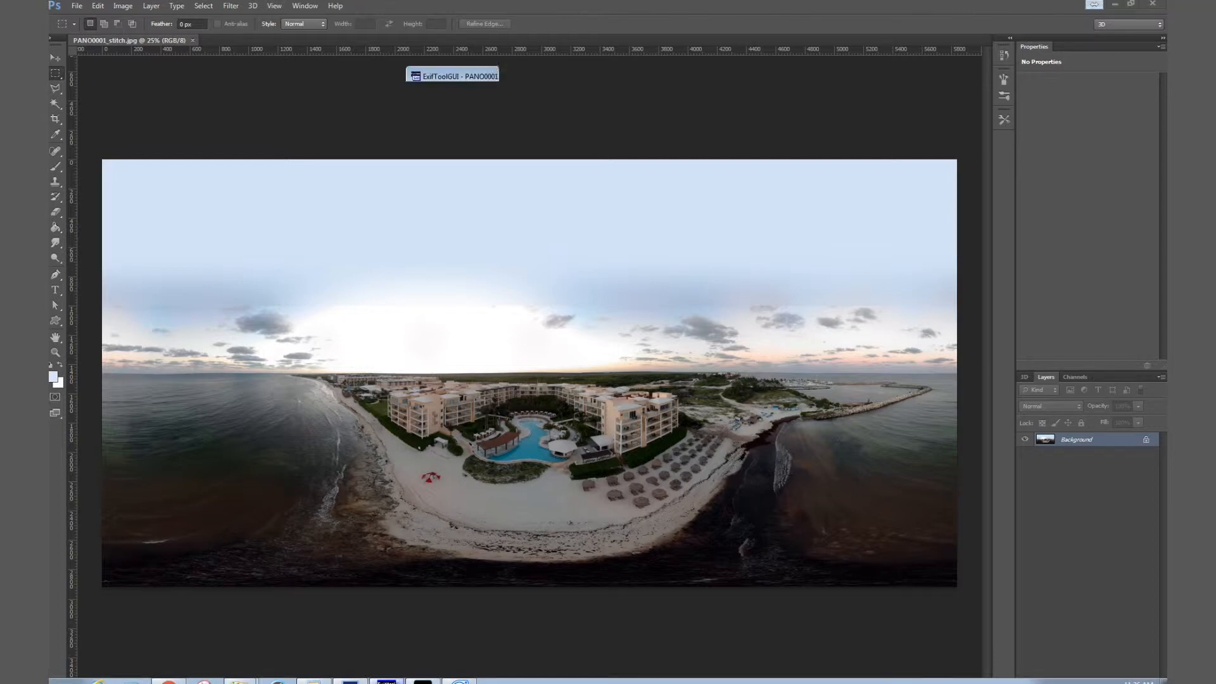
pyautogui.click(386, 682)
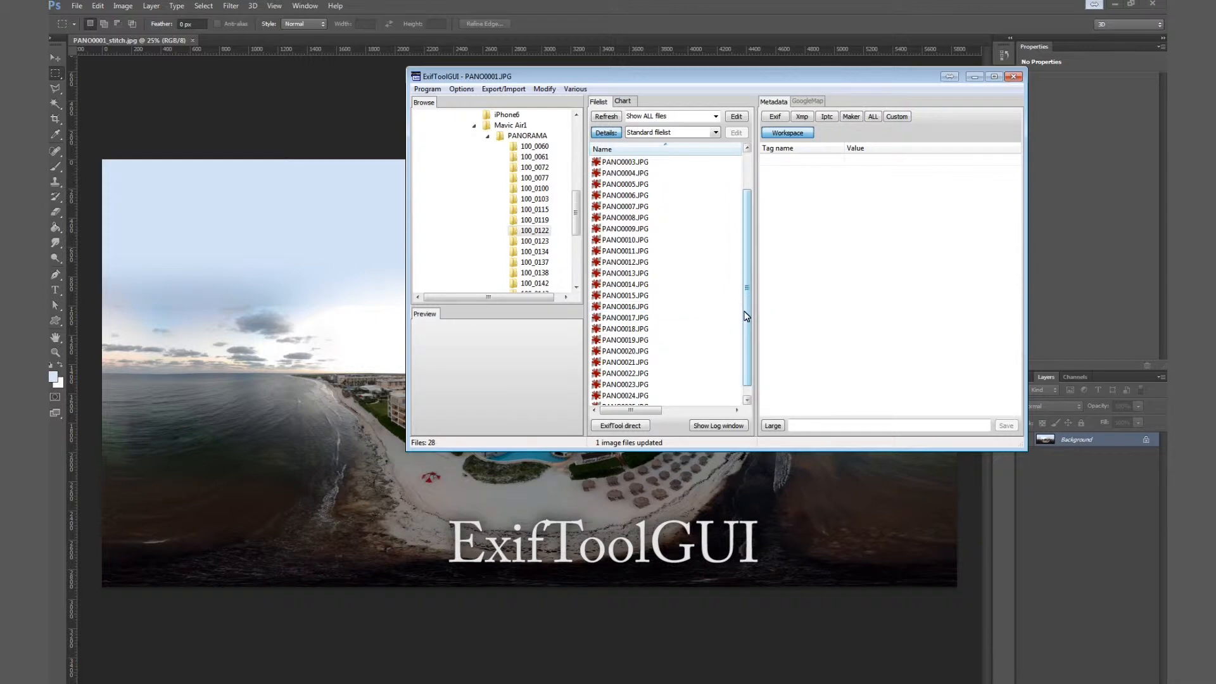
pyautogui.moveTo(747, 315); pyautogui.dragTo(749, 269)
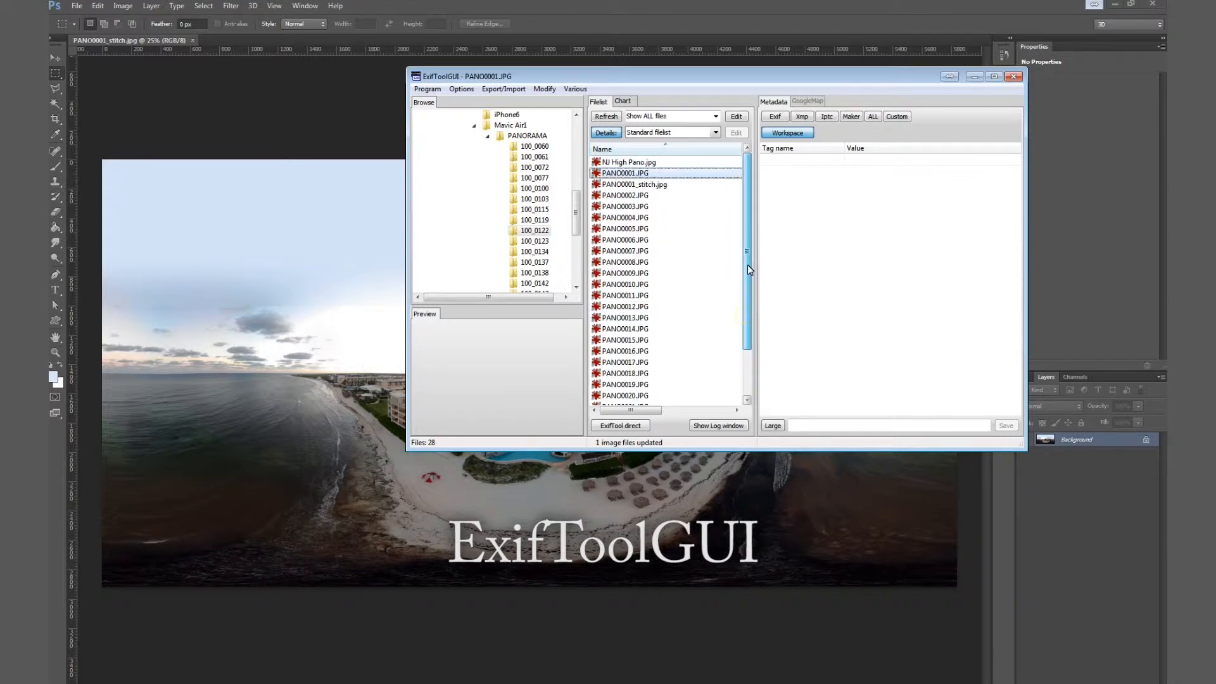
pyautogui.click(618, 186)
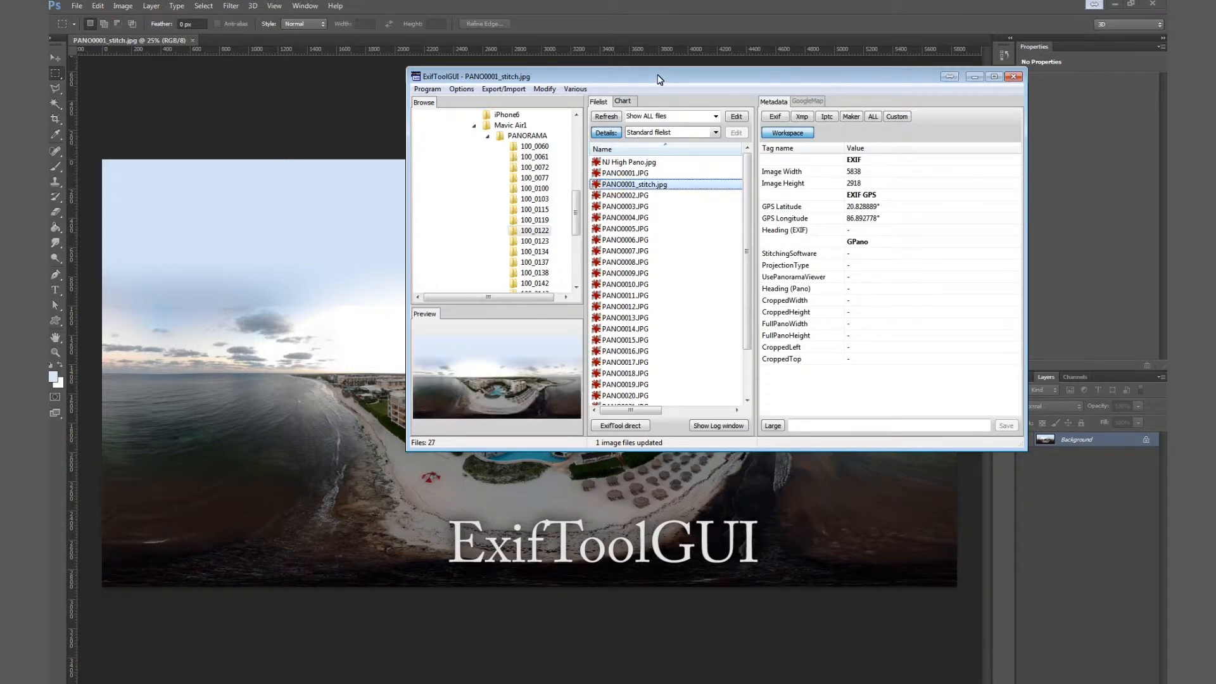
# Step: Set the EXIF heading of the panorama to 0
pyautogui.click(862, 232)
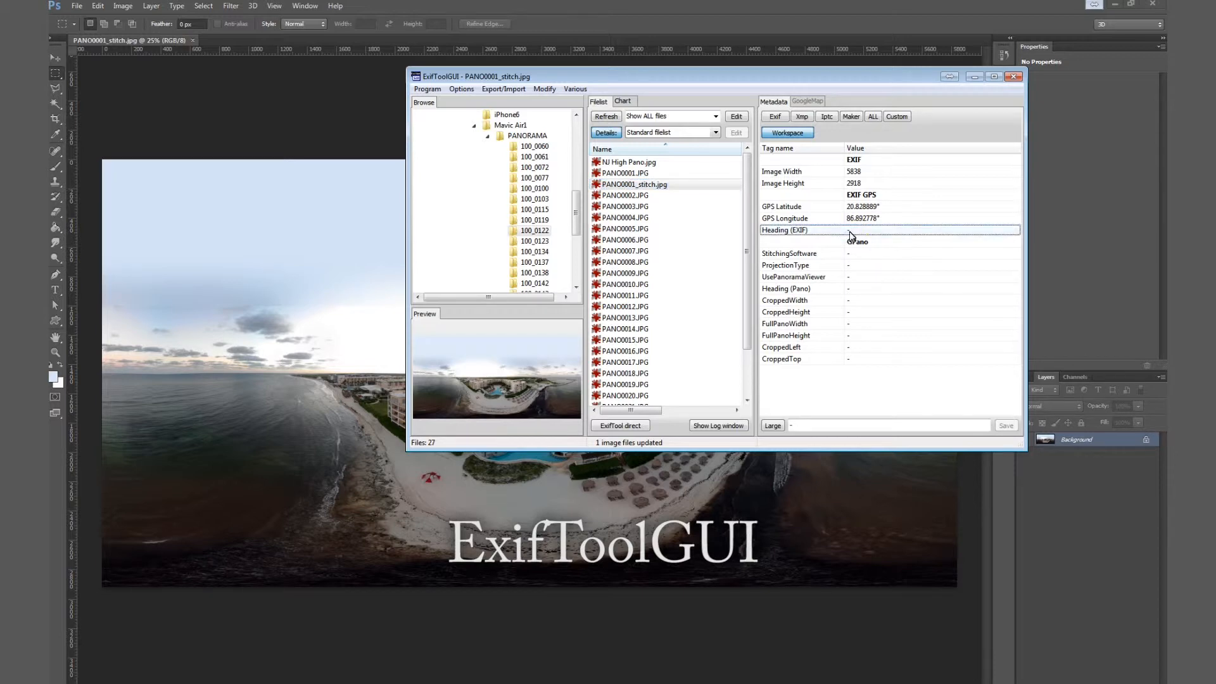
pyautogui.click(804, 426)
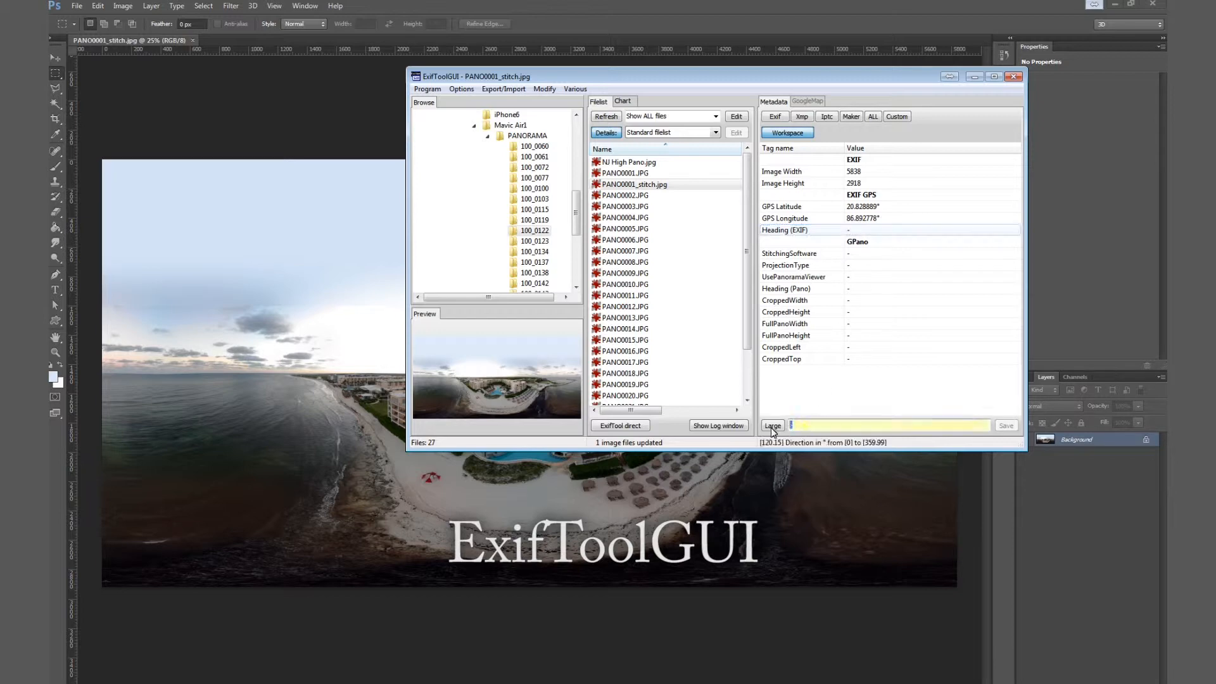
pyautogui.write('0')
pyautogui.press('Return')
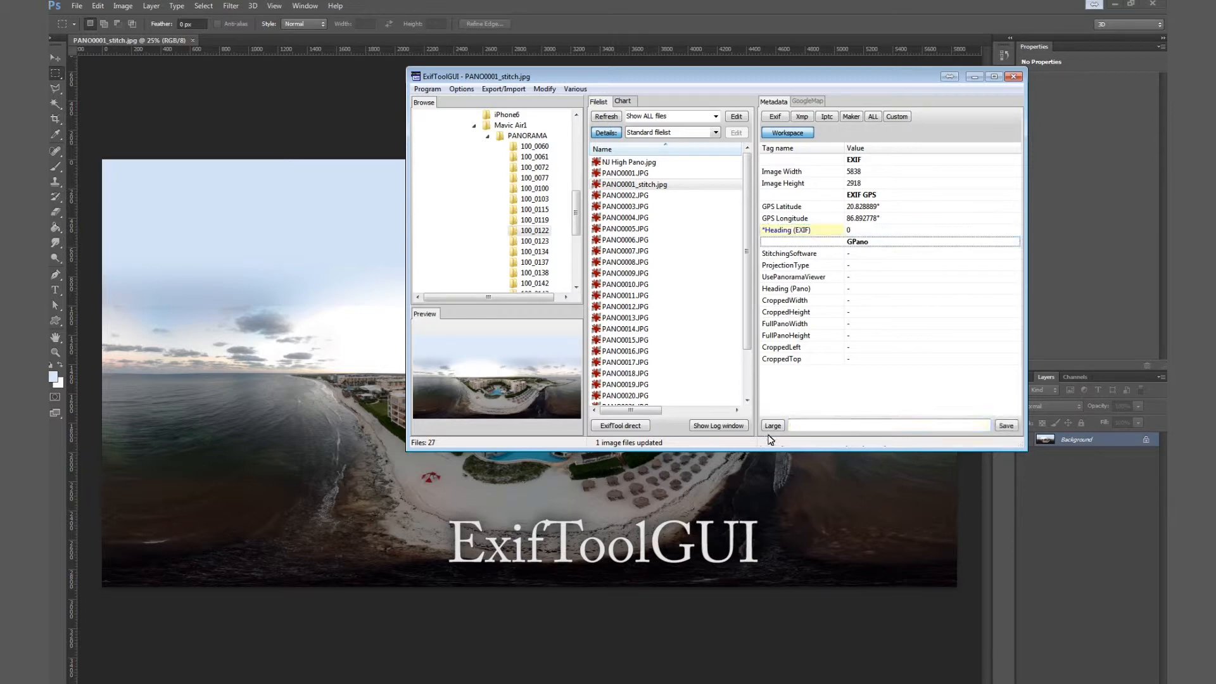
# Step: Set the GPano ProjectionType tag to equirectangular
pyautogui.click(860, 269)
pyautogui.click(802, 424)
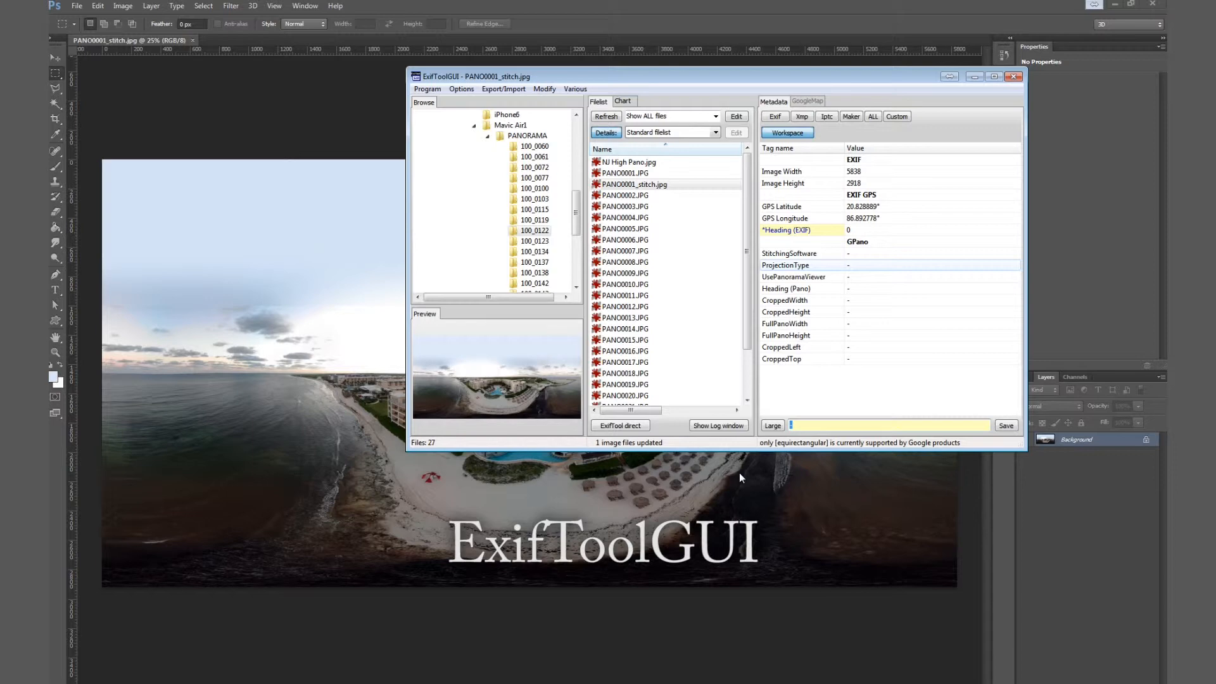
pyautogui.write('equirectangular')
pyautogui.press('Return')
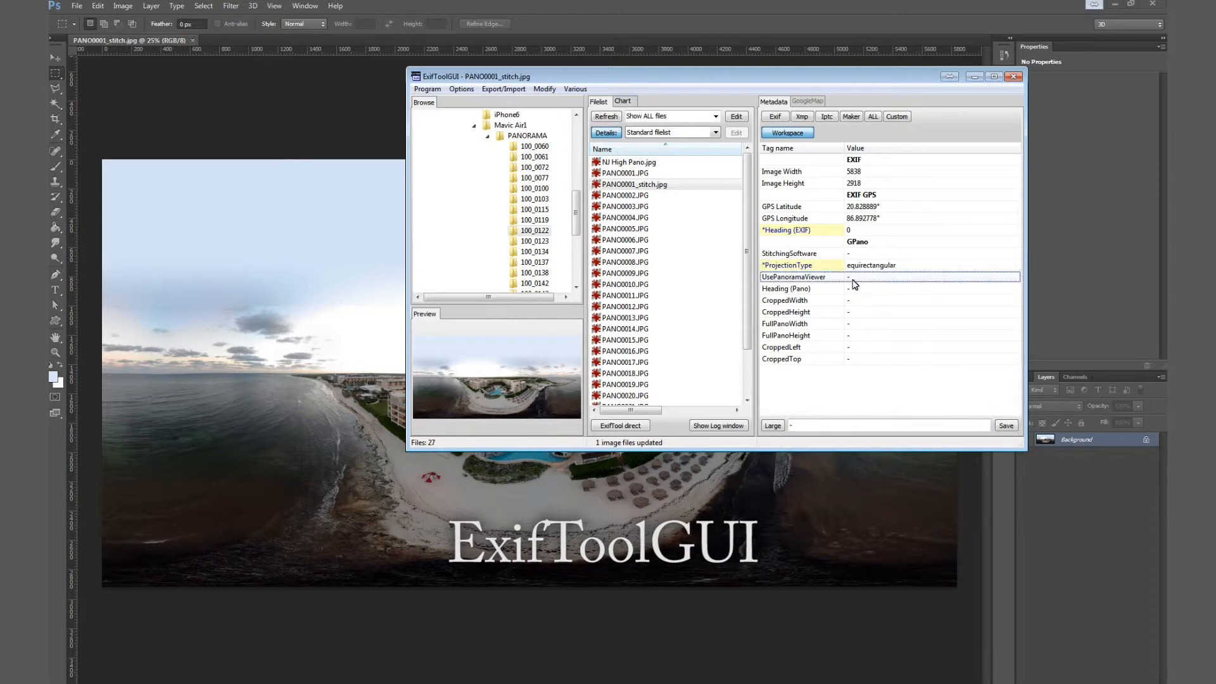
# Step: Set UsePanoramaViewer to True and the panorama heading to 0, then save the metadata changes
pyautogui.click(802, 428)
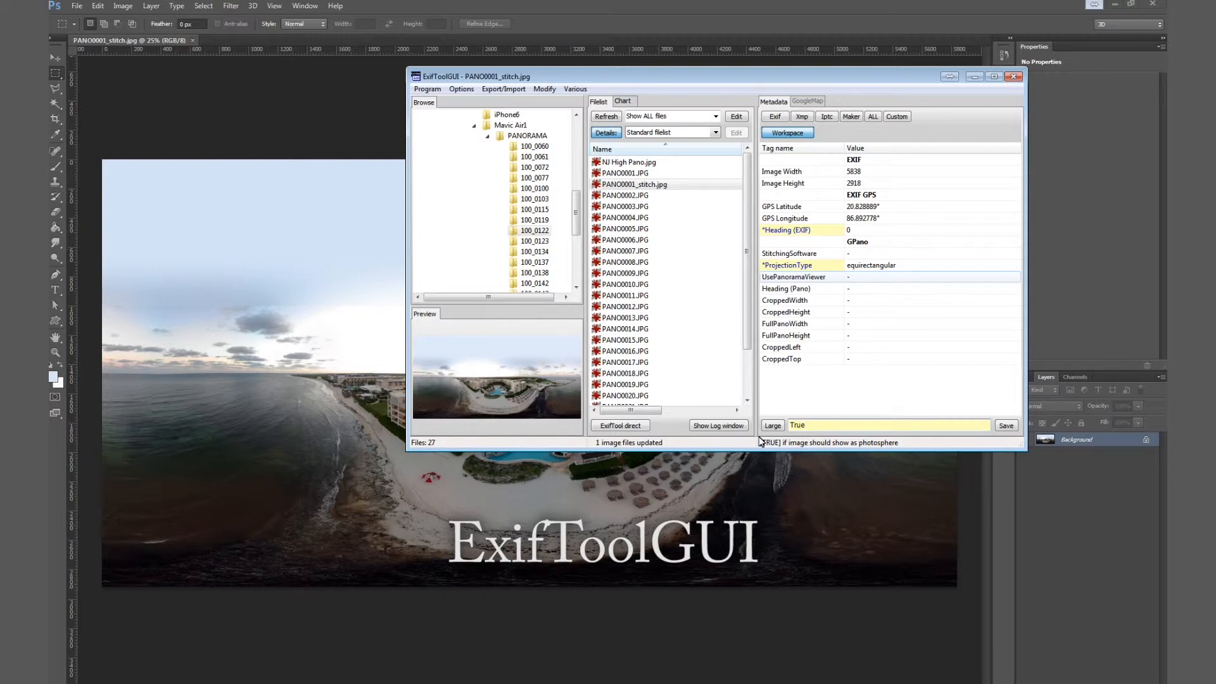
pyautogui.press('Return')
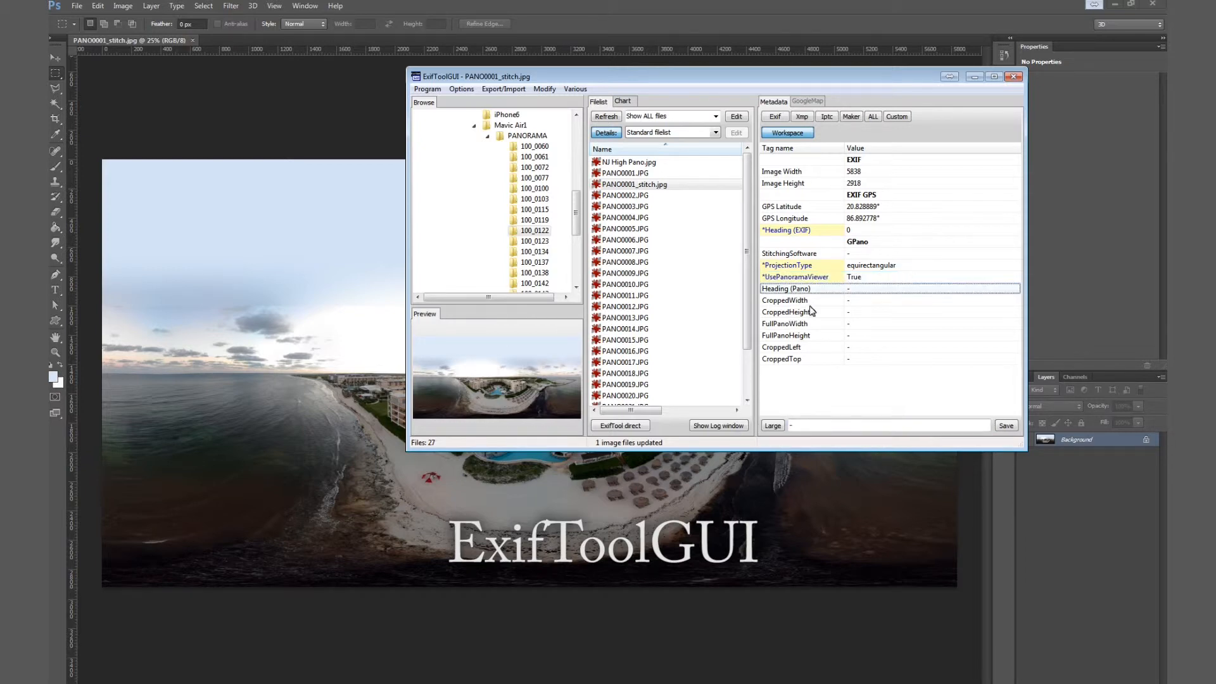
pyautogui.click(805, 426)
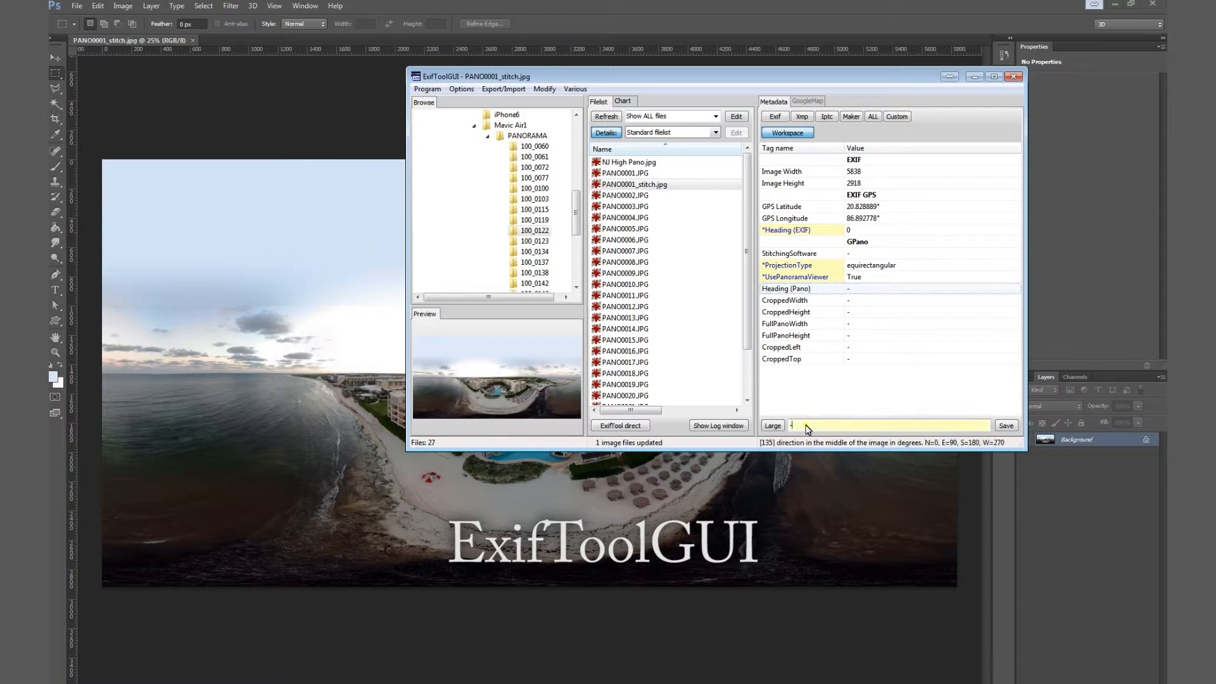
pyautogui.write('0')
pyautogui.press('Return')
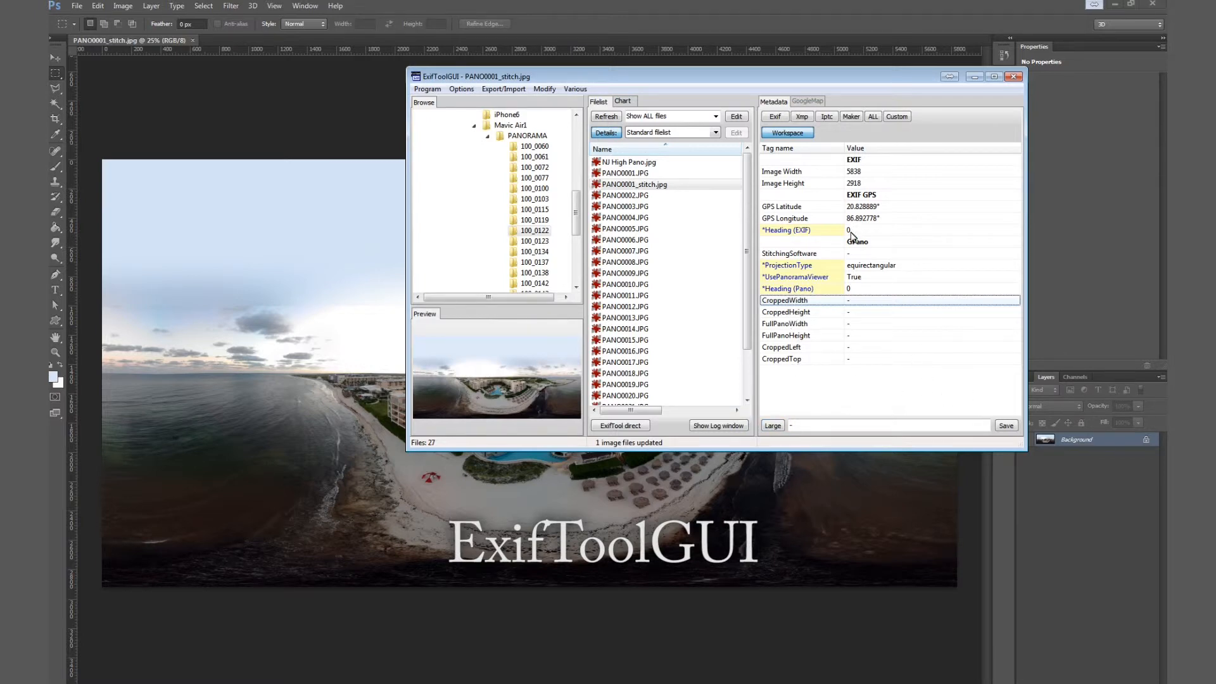
pyautogui.click(1007, 425)
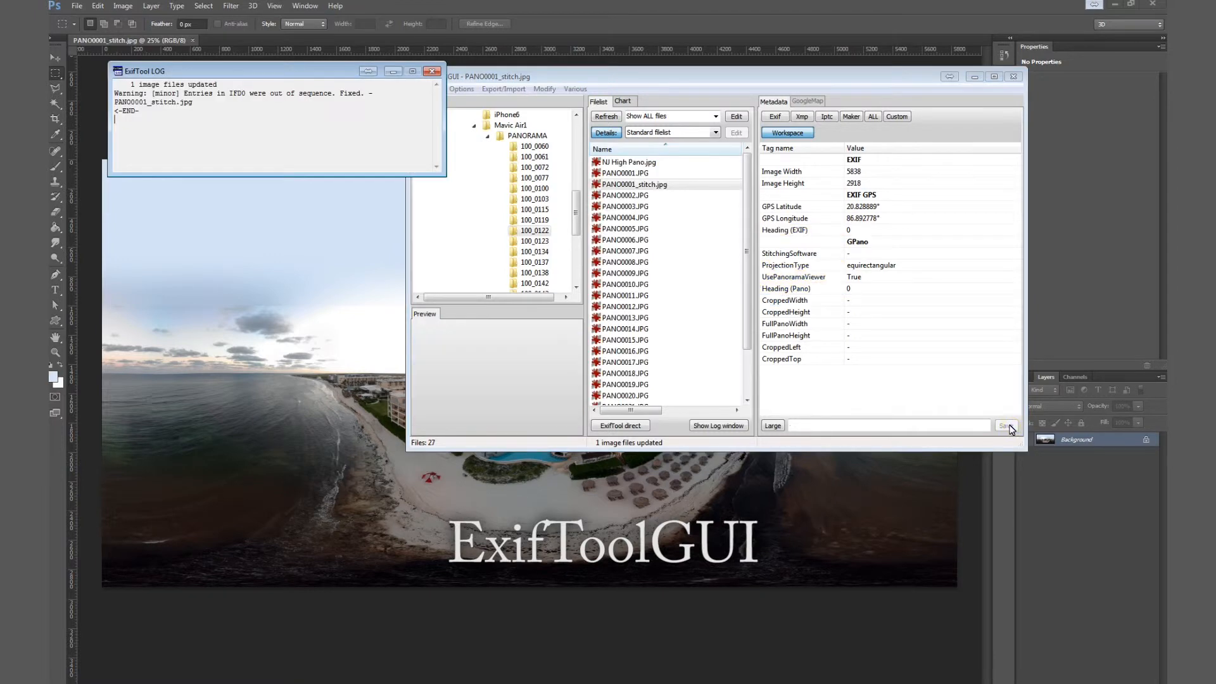
pyautogui.click(433, 72)
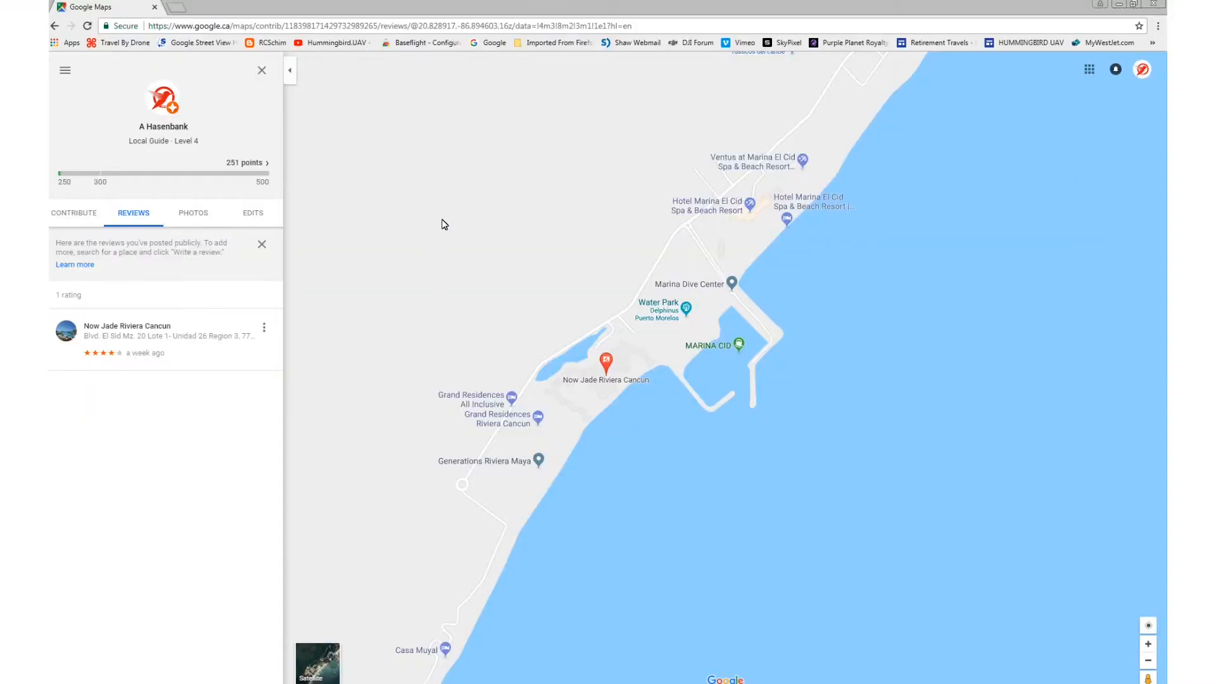
# Step: In Google Maps, open a 360° photo from the Now Jade Riviera Cancun review and look around it
pyautogui.click(193, 328)
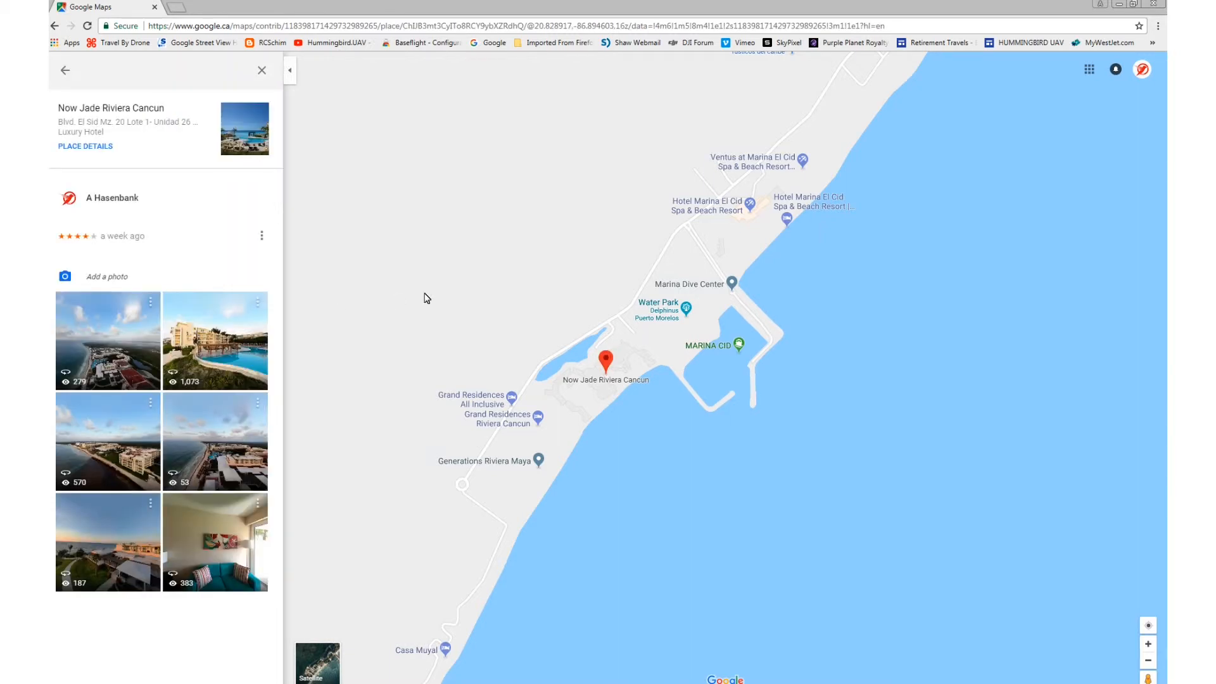
pyautogui.click(213, 443)
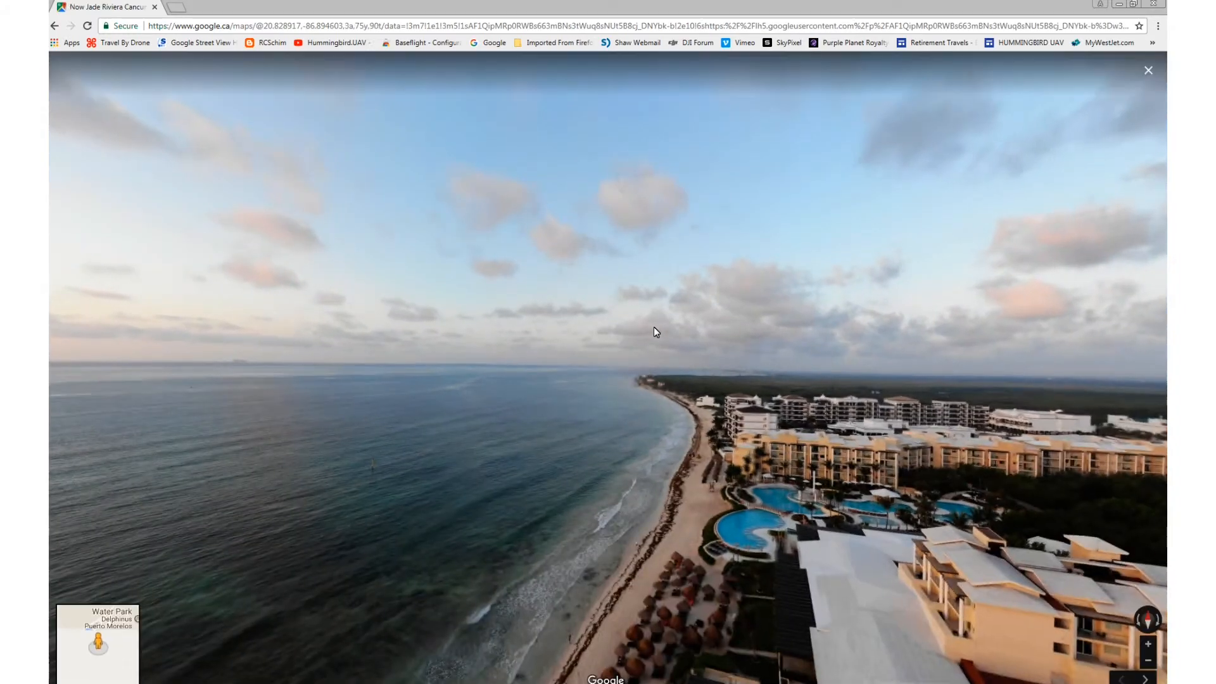
pyautogui.moveTo(655, 349); pyautogui.dragTo(393, 165)
pyautogui.moveTo(699, 332); pyautogui.dragTo(408, 260)
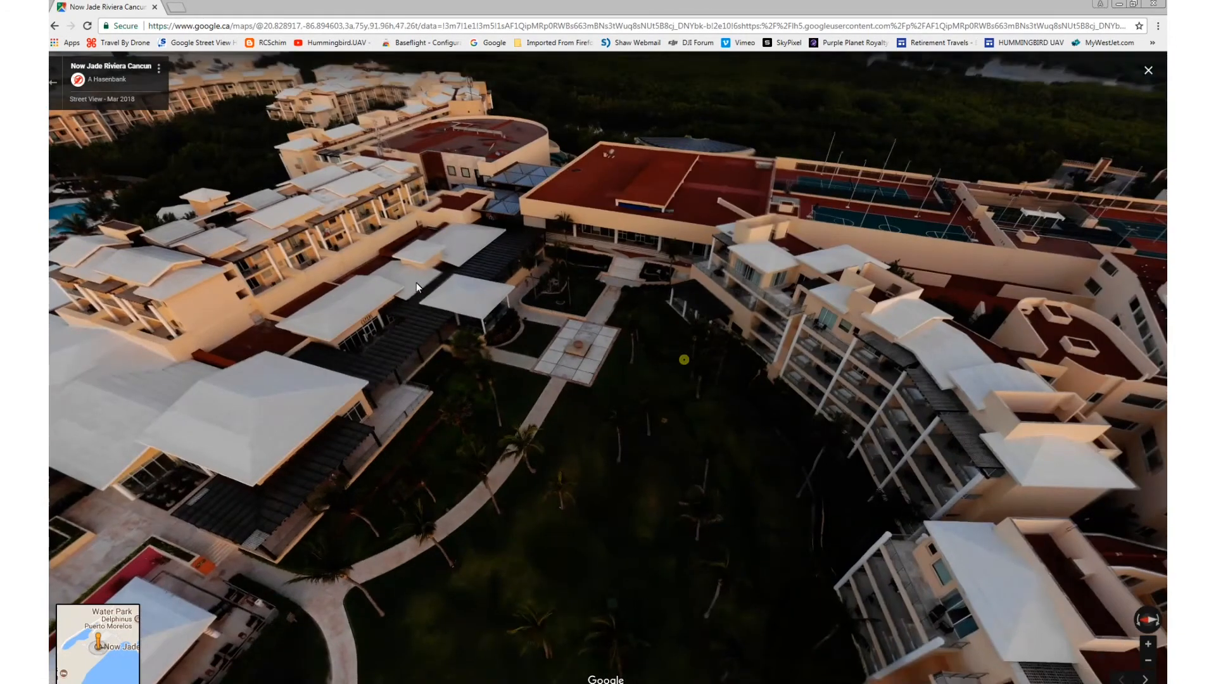
pyautogui.moveTo(948, 378); pyautogui.dragTo(708, 296)
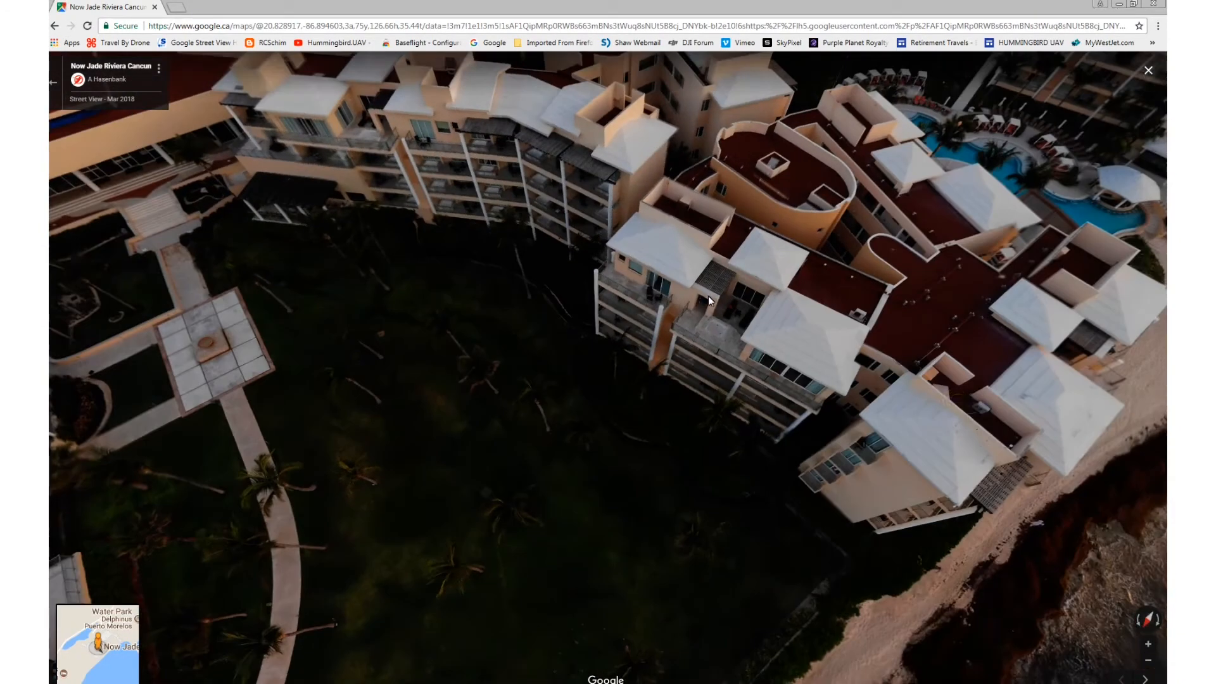
pyautogui.moveTo(918, 364); pyautogui.dragTo(717, 286)
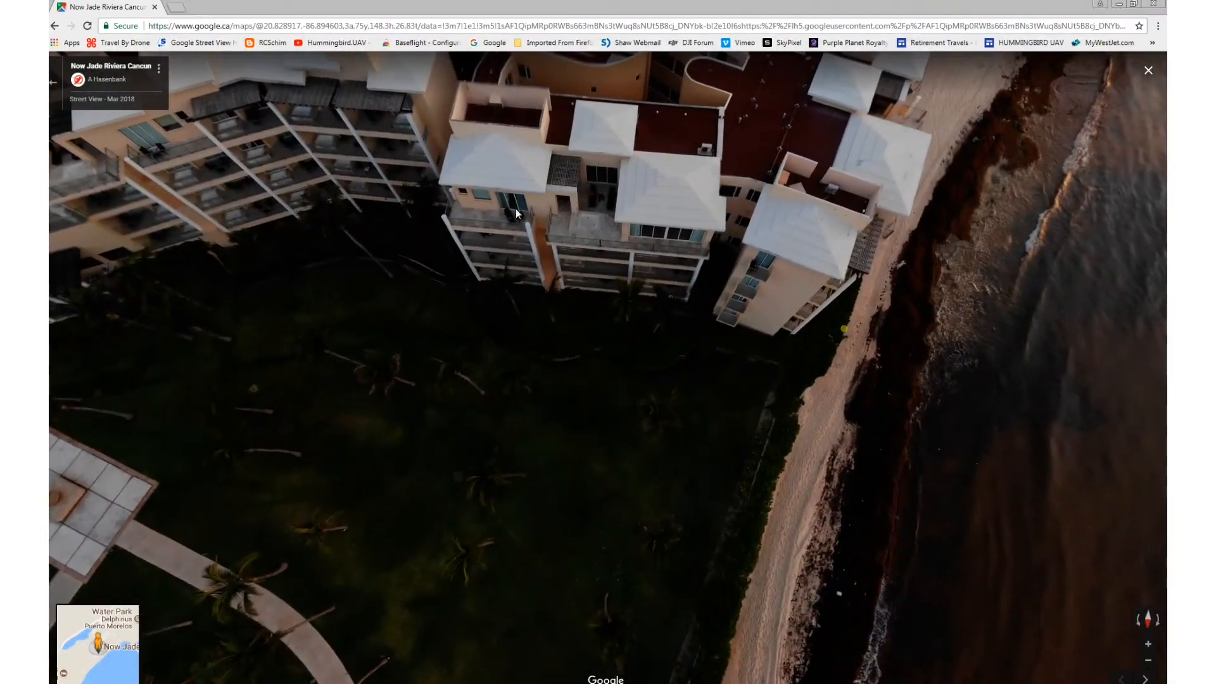
pyautogui.moveTo(843, 328); pyautogui.dragTo(516, 197)
pyautogui.moveTo(648, 253); pyautogui.dragTo(492, 230)
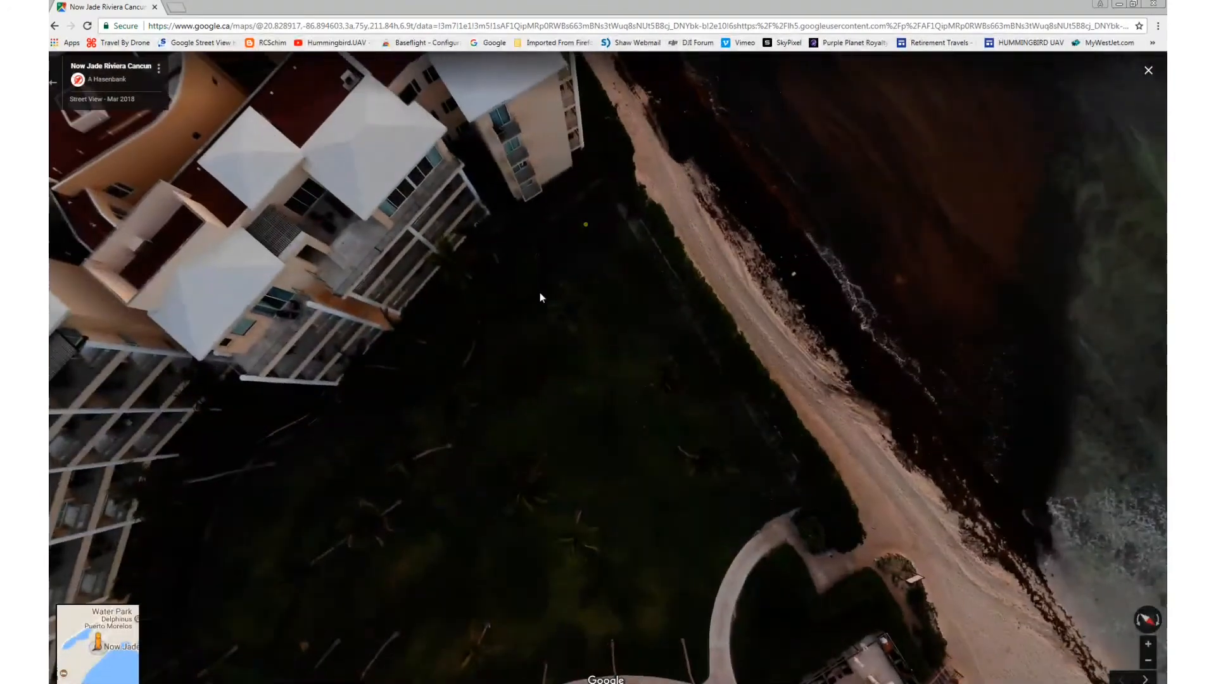
pyautogui.moveTo(586, 224); pyautogui.dragTo(520, 463)
pyautogui.moveTo(433, 187); pyautogui.dragTo(420, 315)
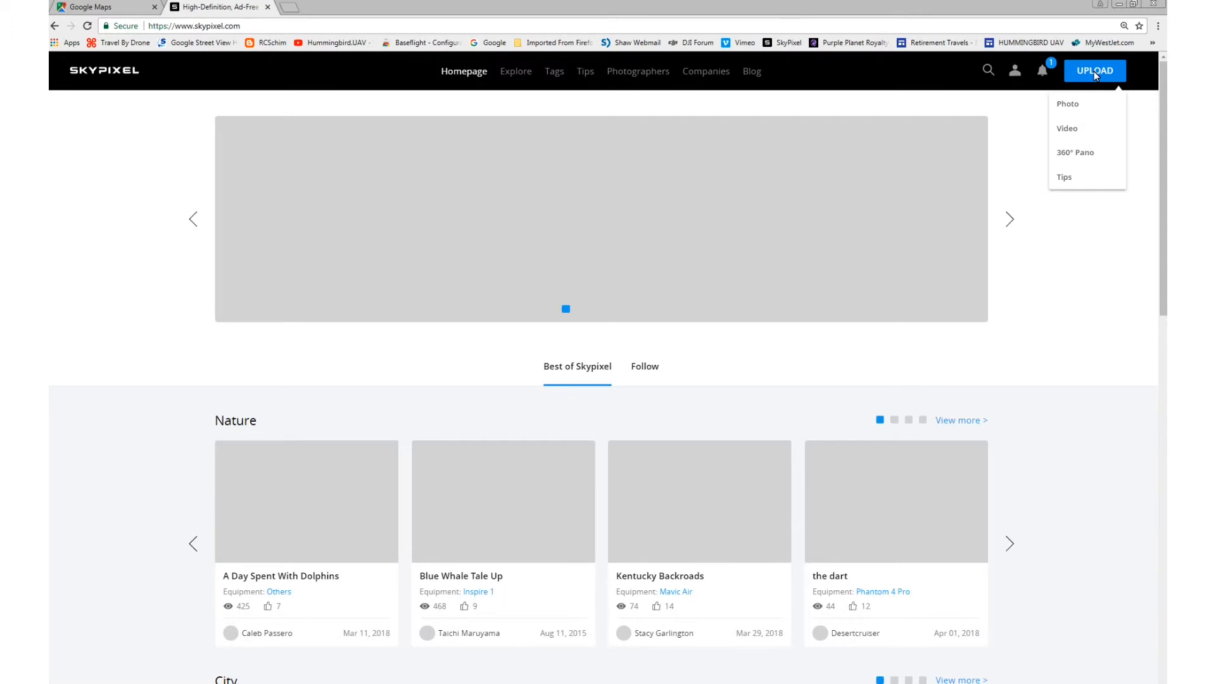
# Step: Start a 360° Pano upload on SkyPixel and enter the title Now Jade
pyautogui.moveTo(1099, 85)
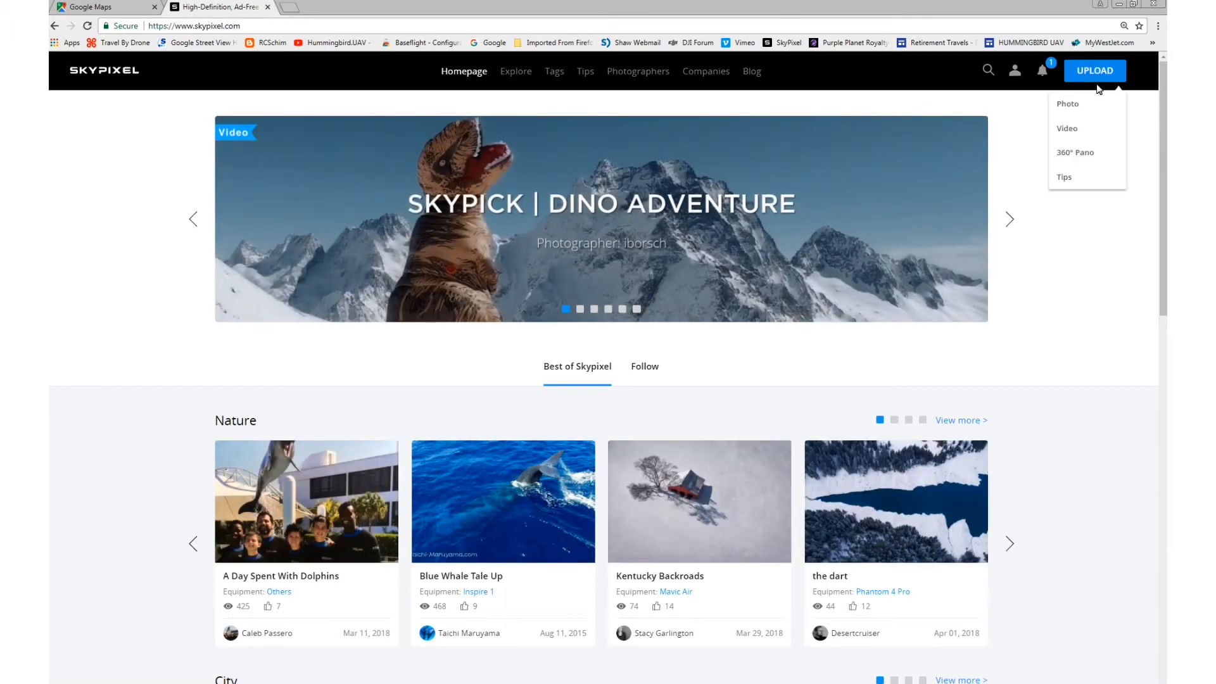
pyautogui.click(1075, 155)
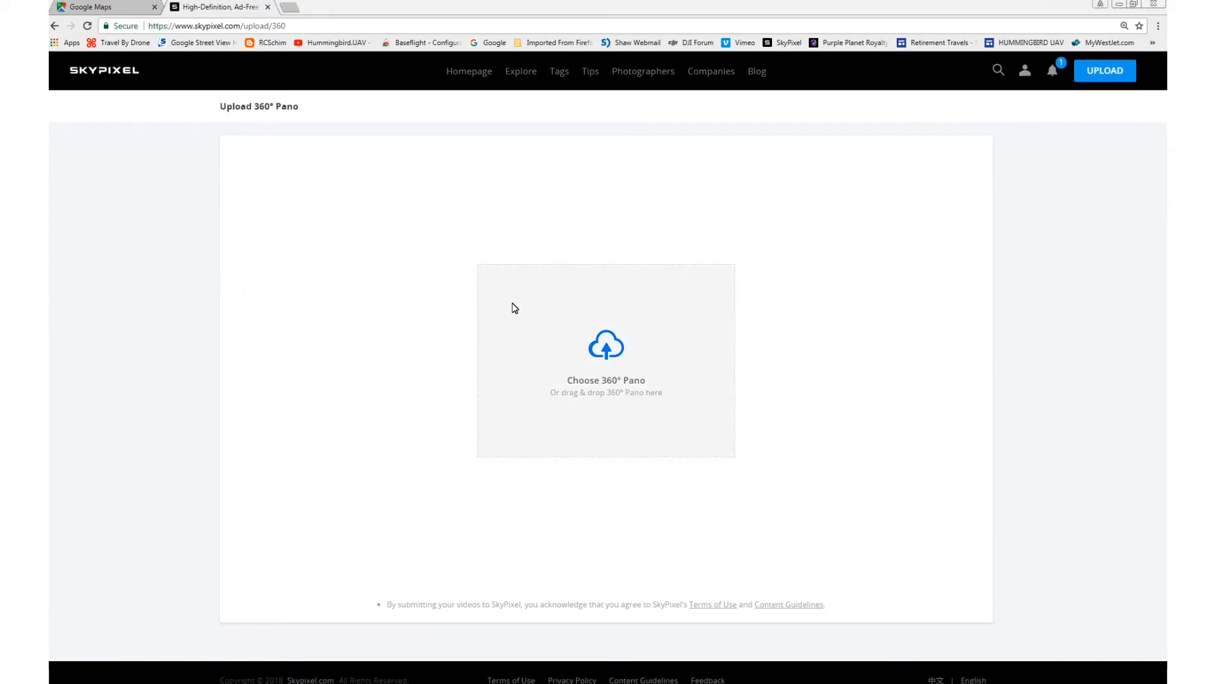
pyautogui.click(627, 173)
pyautogui.moveTo(627, 174); pyautogui.dragTo(570, 130)
pyautogui.write('Now Jade')
pyautogui.press('Tab')
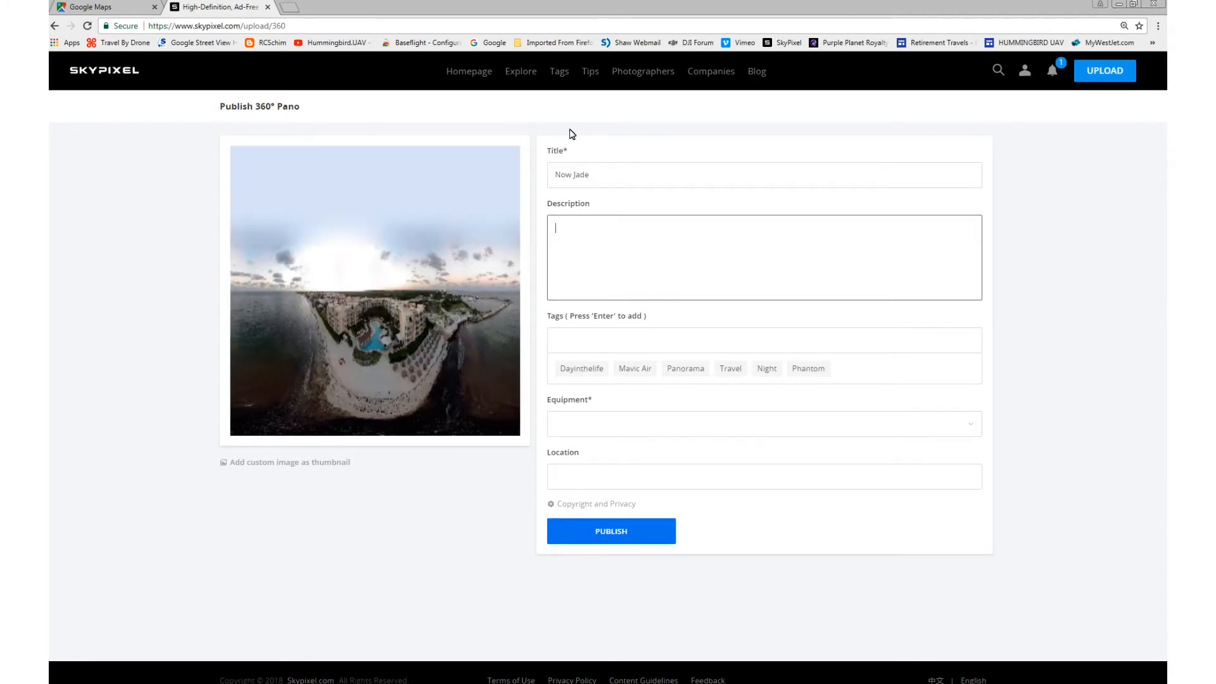
# Step: Add the Mavic Air and Panorama tags and set the equipment to Mavic Air
pyautogui.click(635, 369)
pyautogui.click(685, 368)
pyautogui.click(592, 425)
pyautogui.click(795, 455)
pyautogui.click(786, 424)
# Step: Set the location to Benito Juárez, Quintana Roo, Mexico
pyautogui.moveTo(682, 486)
pyautogui.click(789, 454)
pyautogui.write('beni')
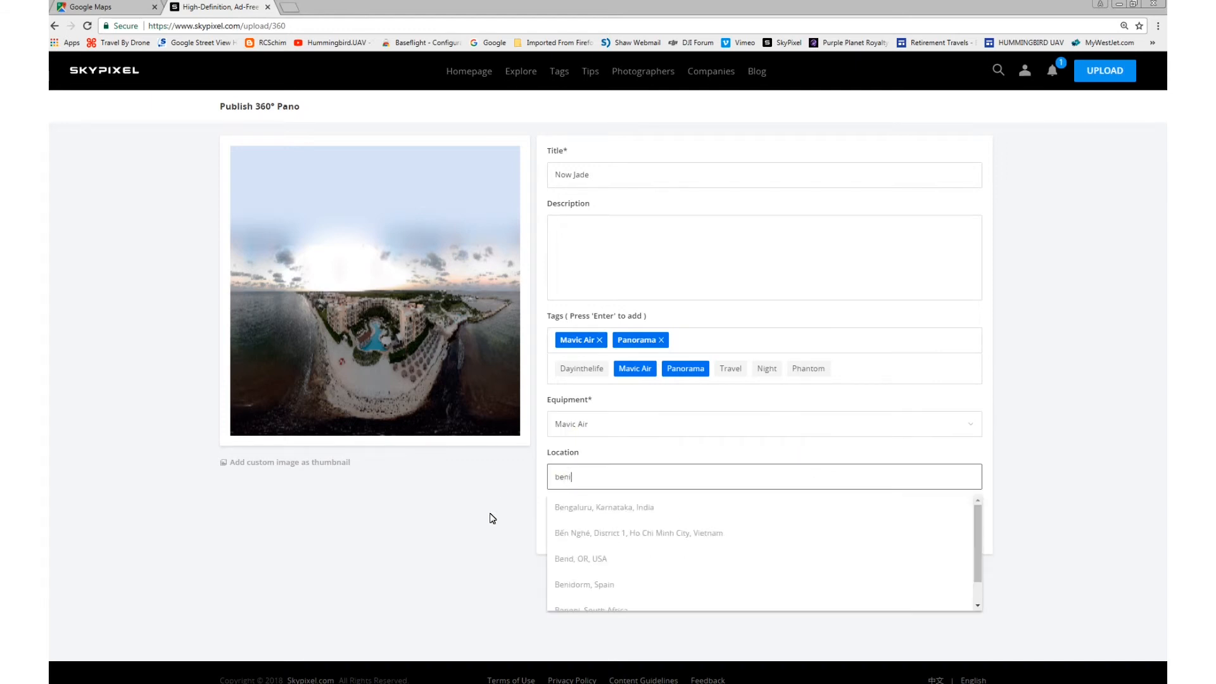
pyautogui.click(552, 503)
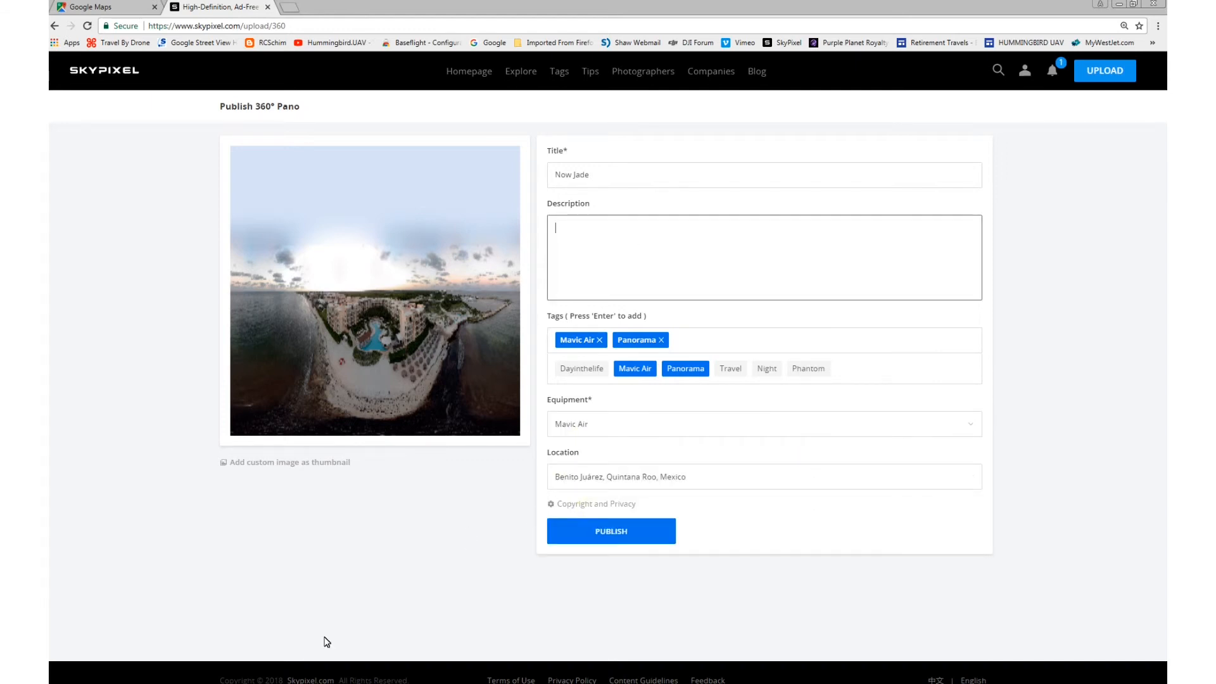
# Step: Add the description "View of the resort", publish the 360° panorama, and look around it
pyautogui.write('w of the resort')
pyautogui.click(583, 538)
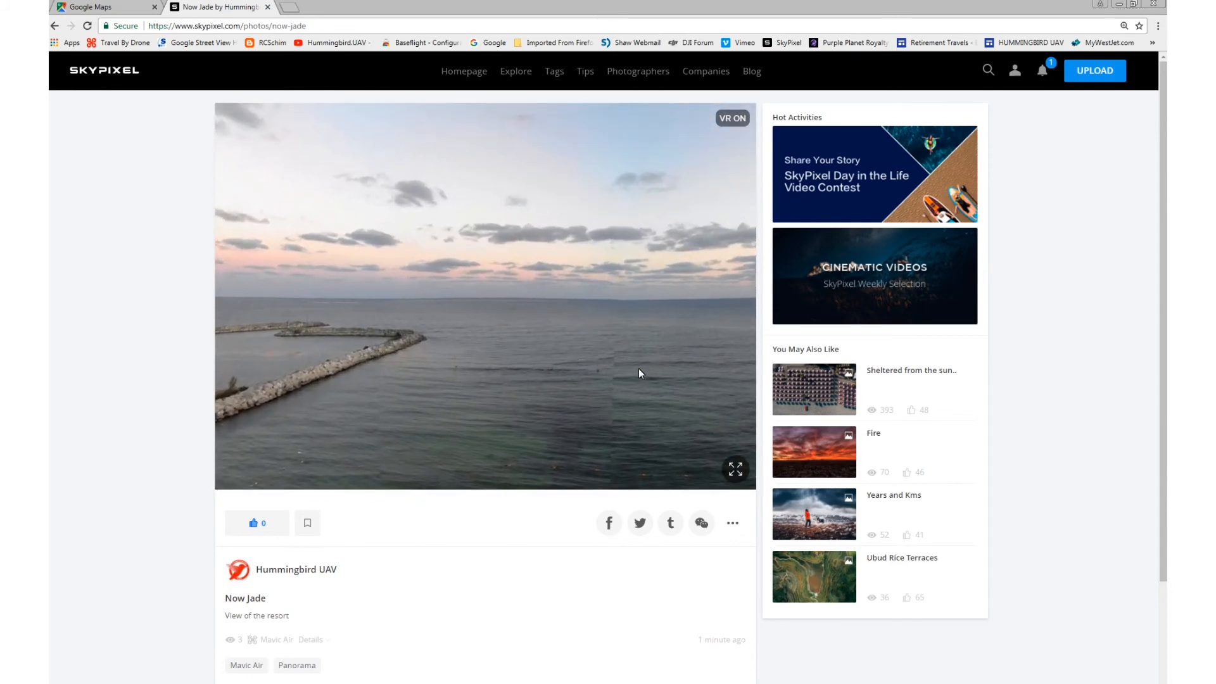
pyautogui.moveTo(639, 370); pyautogui.dragTo(483, 326)
pyautogui.moveTo(605, 383); pyautogui.dragTo(421, 328)
pyautogui.moveTo(605, 323); pyautogui.dragTo(476, 336)
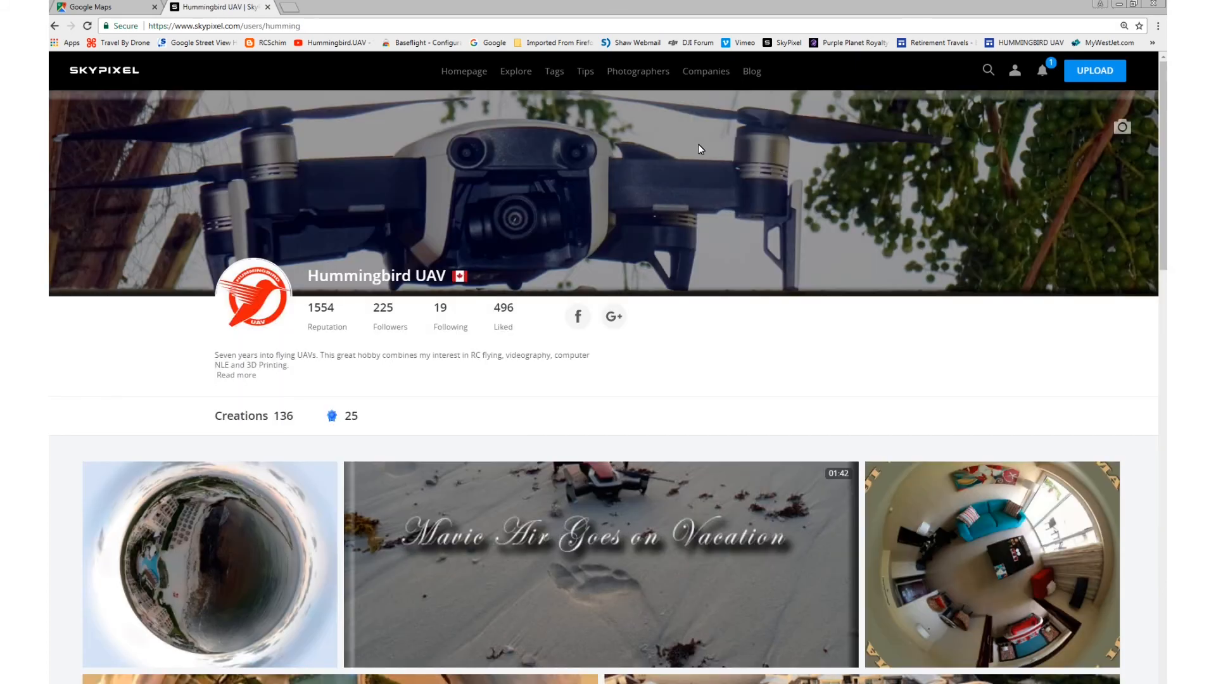
# Step: Scroll through the creations gallery on the SkyPixel profile page
pyautogui.scroll(-7, 698, 145)
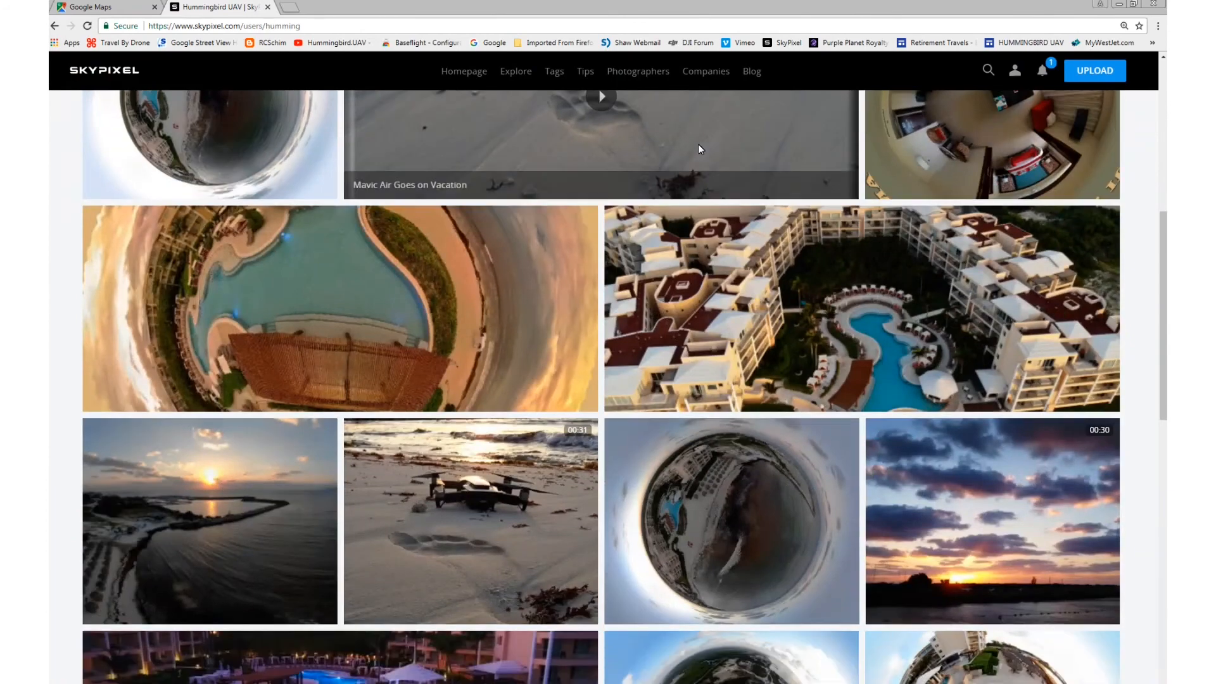
pyautogui.scroll(-5, 699, 148)
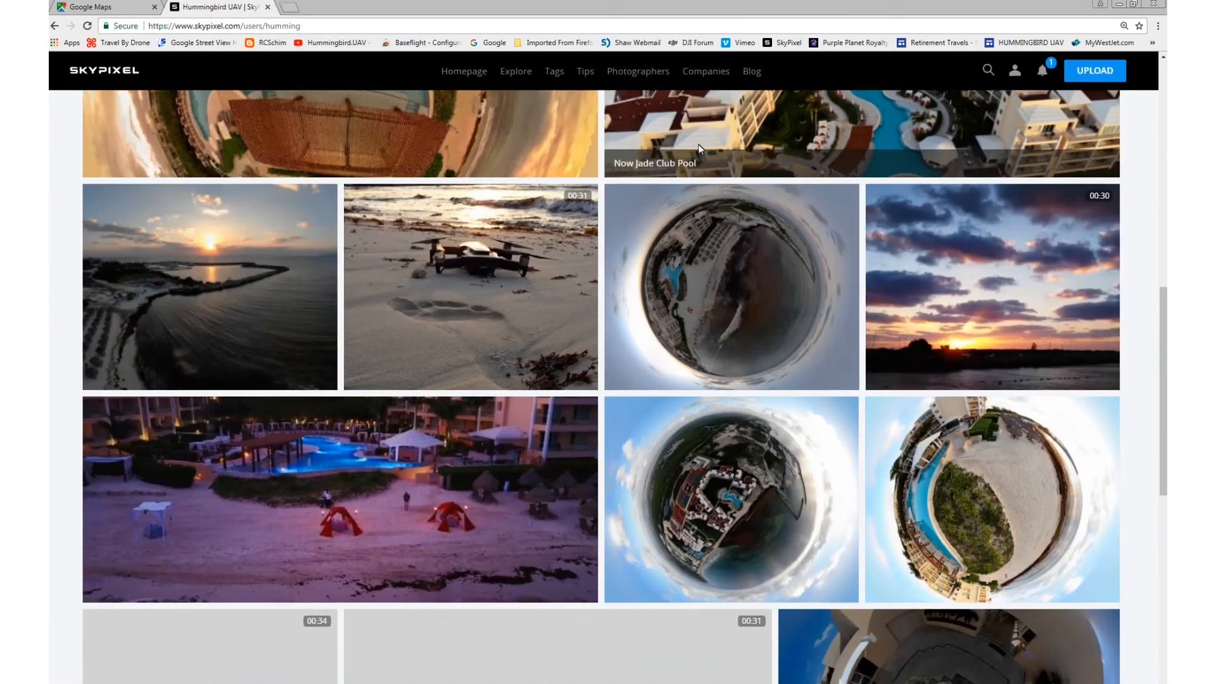
pyautogui.scroll(-6, 700, 148)
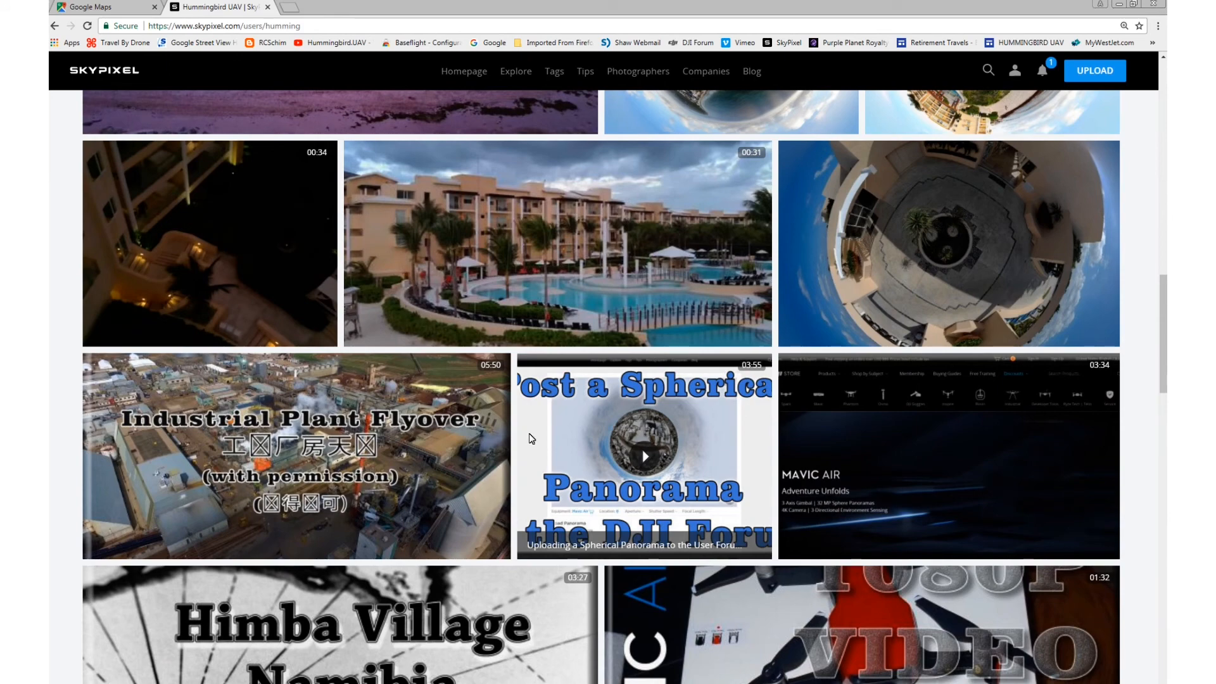
pyautogui.scroll(4, 466, 431)
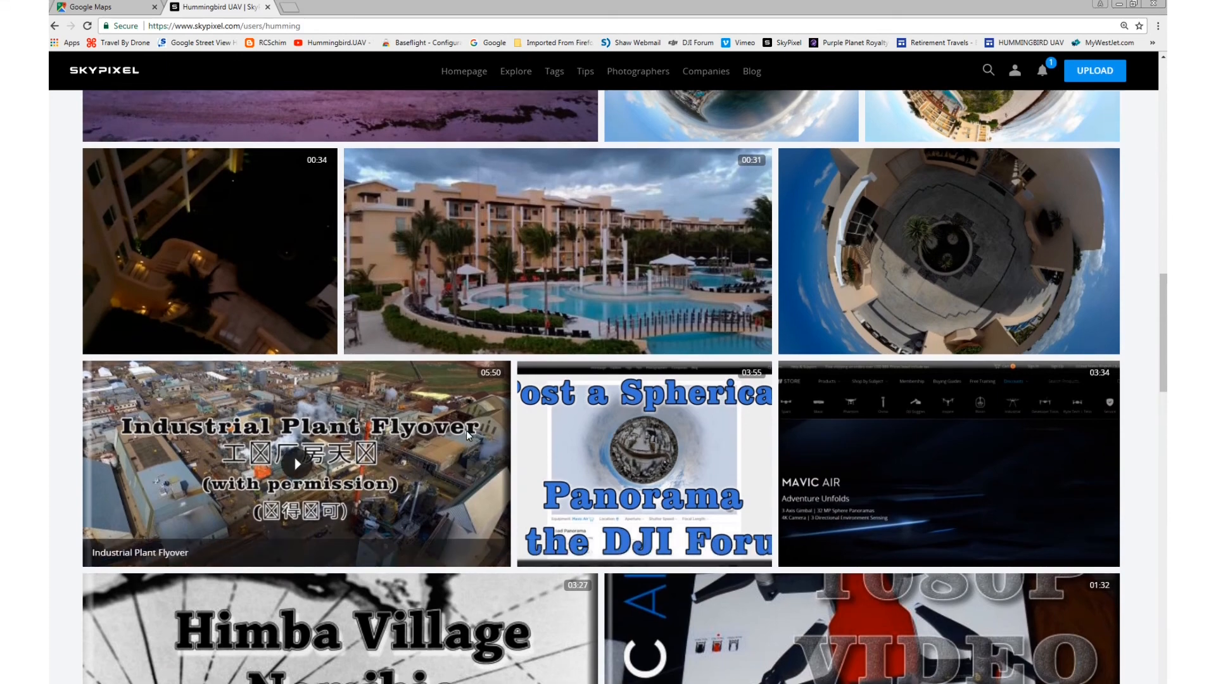
pyautogui.scroll(10, 466, 431)
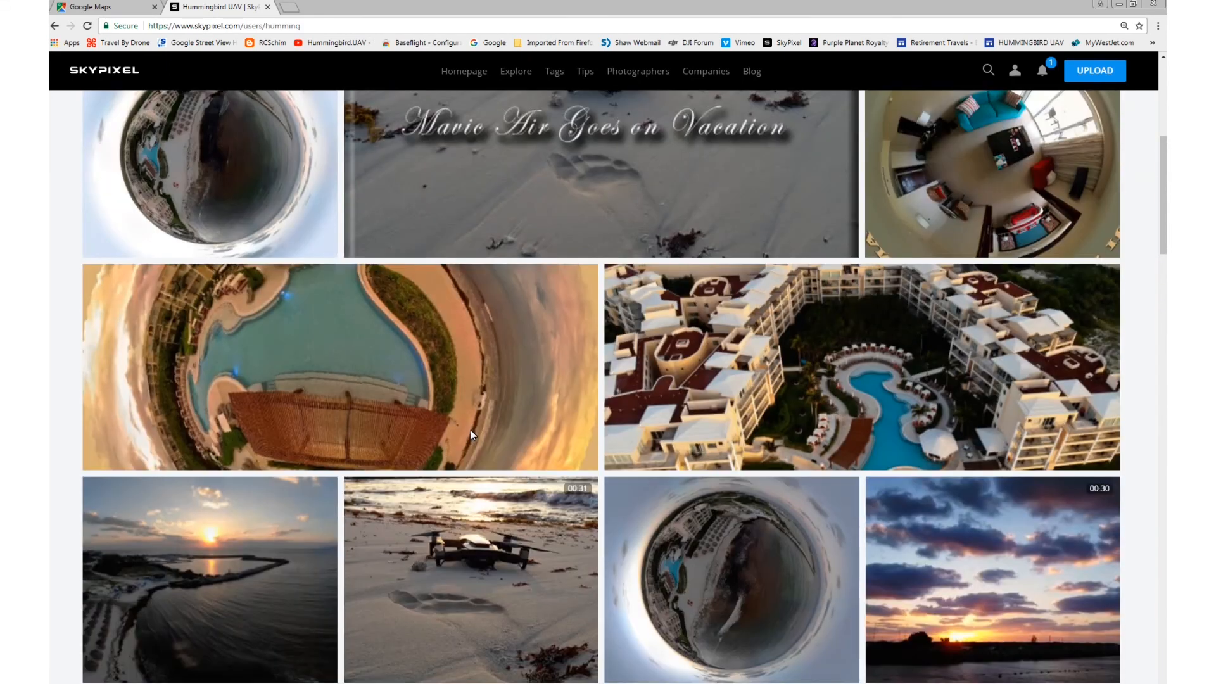
pyautogui.scroll(3, 470, 431)
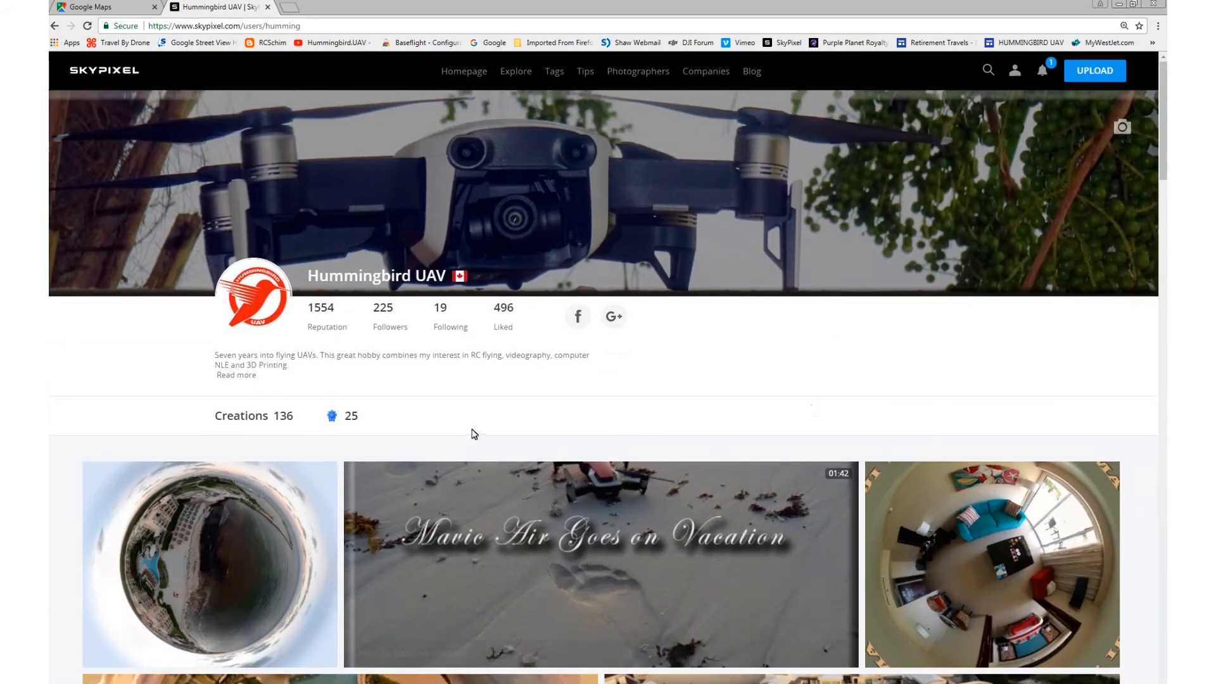